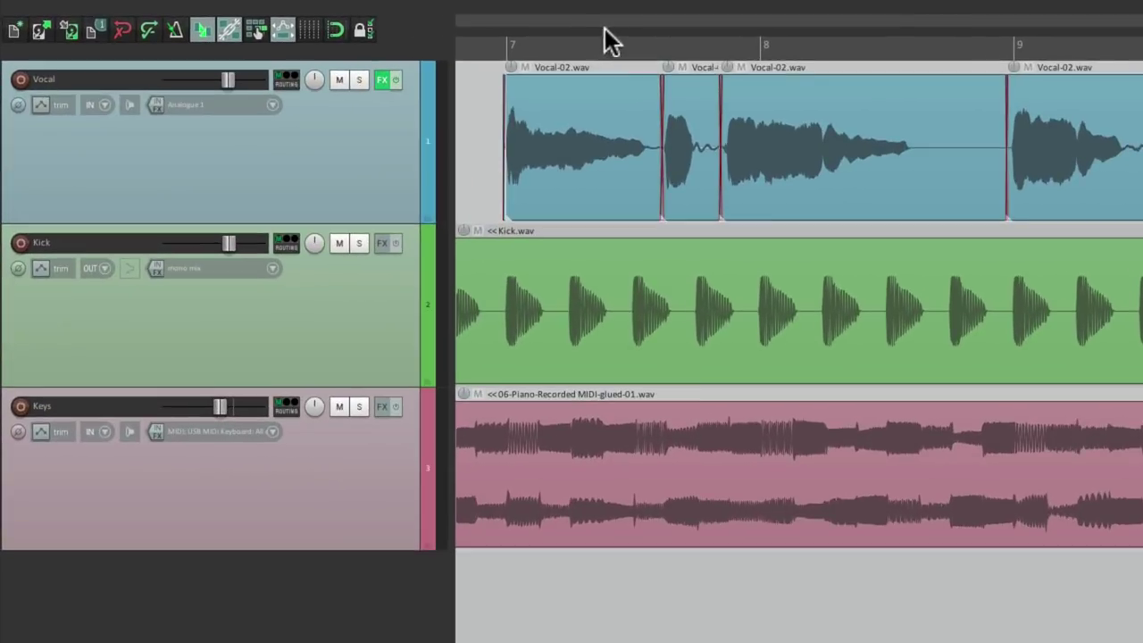
Step: Switch REAPER's audio device from ZEDi10 to LG SH3K(D1)
{"action": "mouse_move", "coordinate": [608, 4]}
{"action": "left_click", "coordinate": [652, 9]}
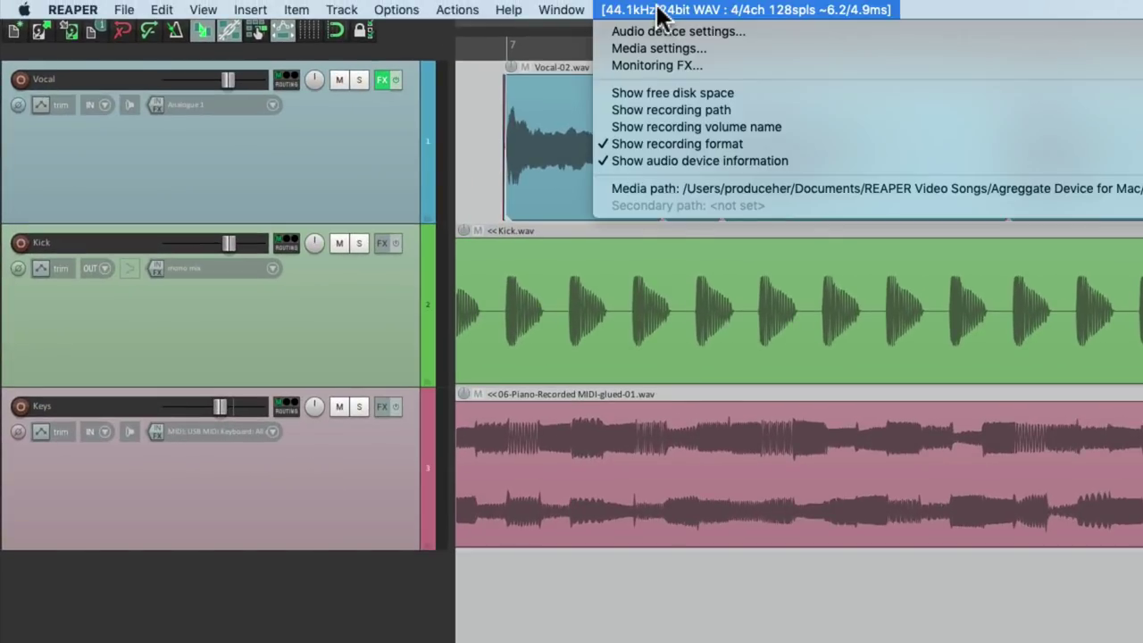
{"action": "left_click", "coordinate": [752, 32]}
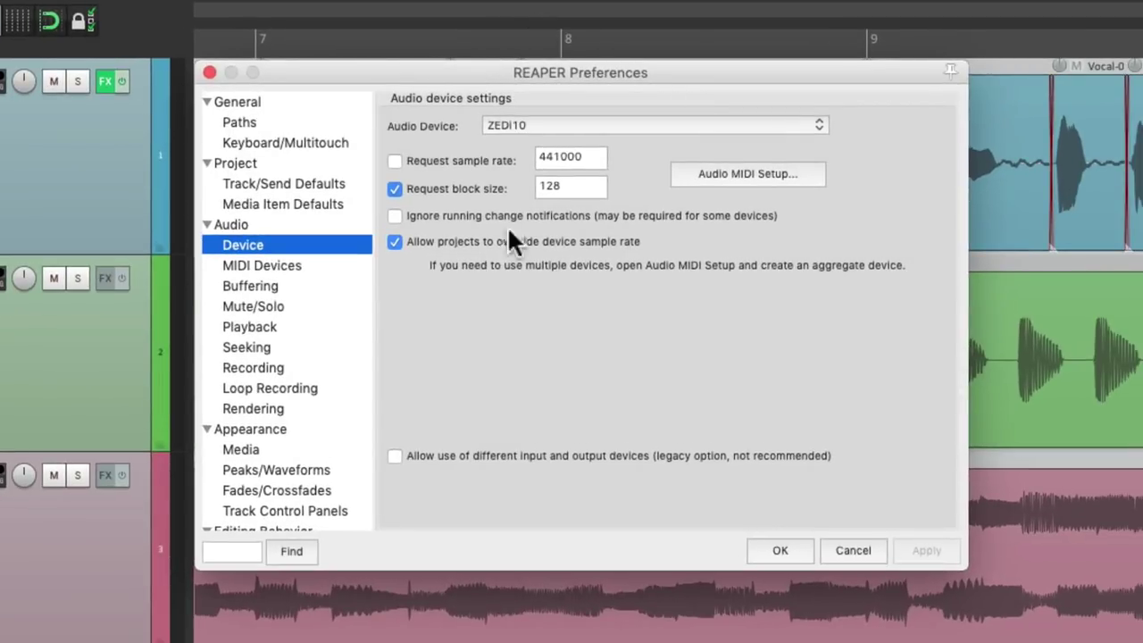
{"action": "left_click", "coordinate": [643, 129]}
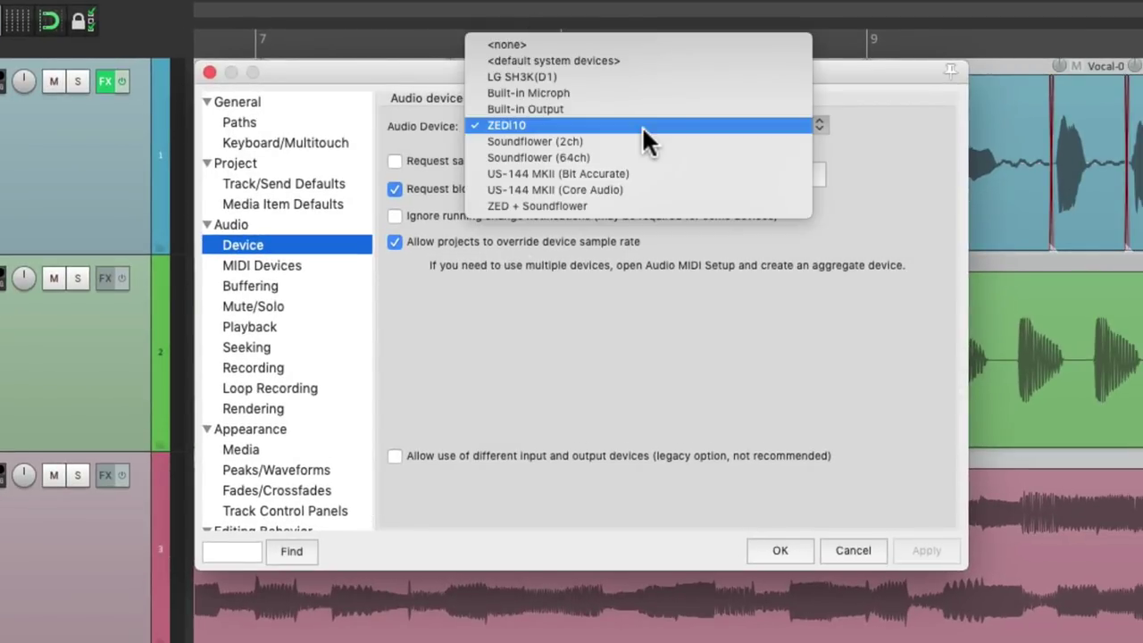
{"action": "left_click", "coordinate": [638, 77]}
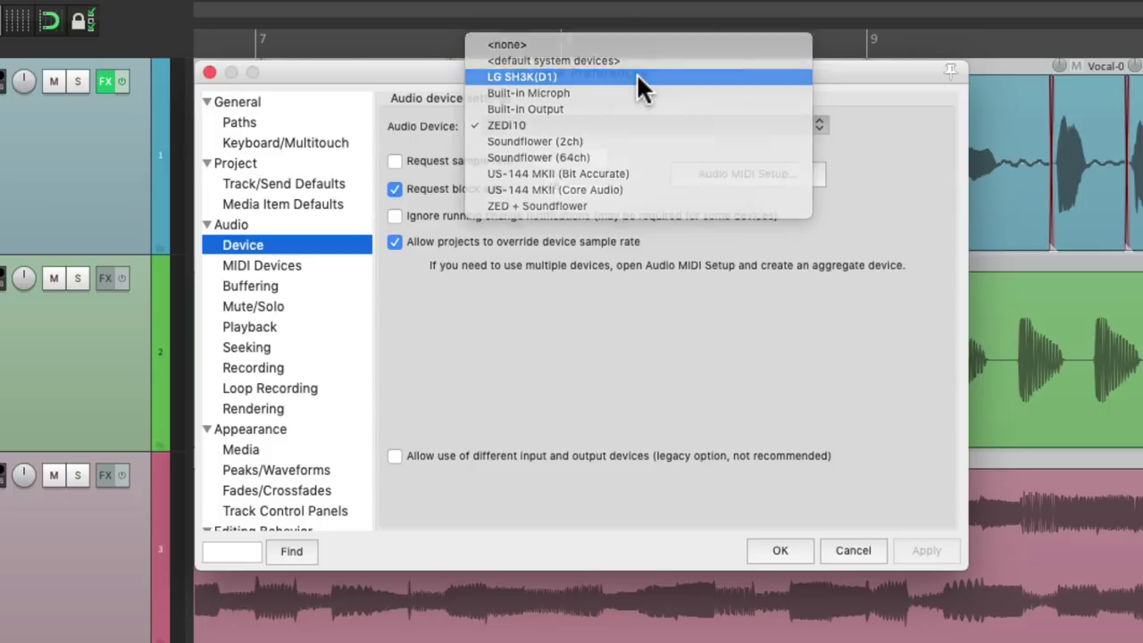
{"action": "left_click", "coordinate": [798, 550]}
Step: Play the project briefly, then confirm the Vocal track's input is still mono Input 1
{"action": "key", "text": "space"}
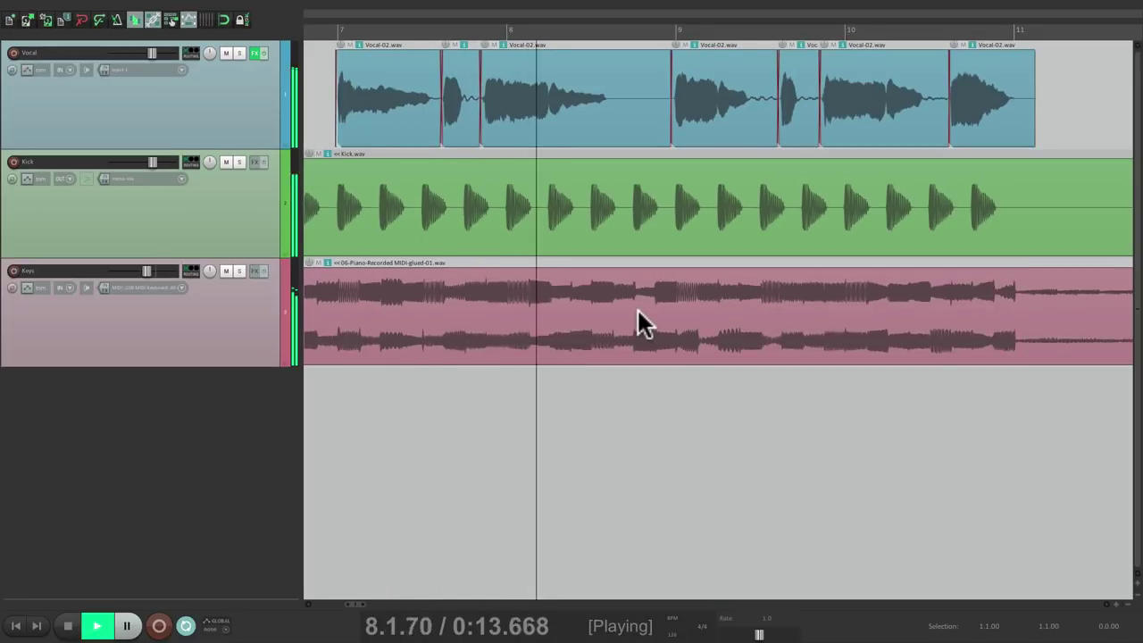
{"action": "key", "text": "space"}
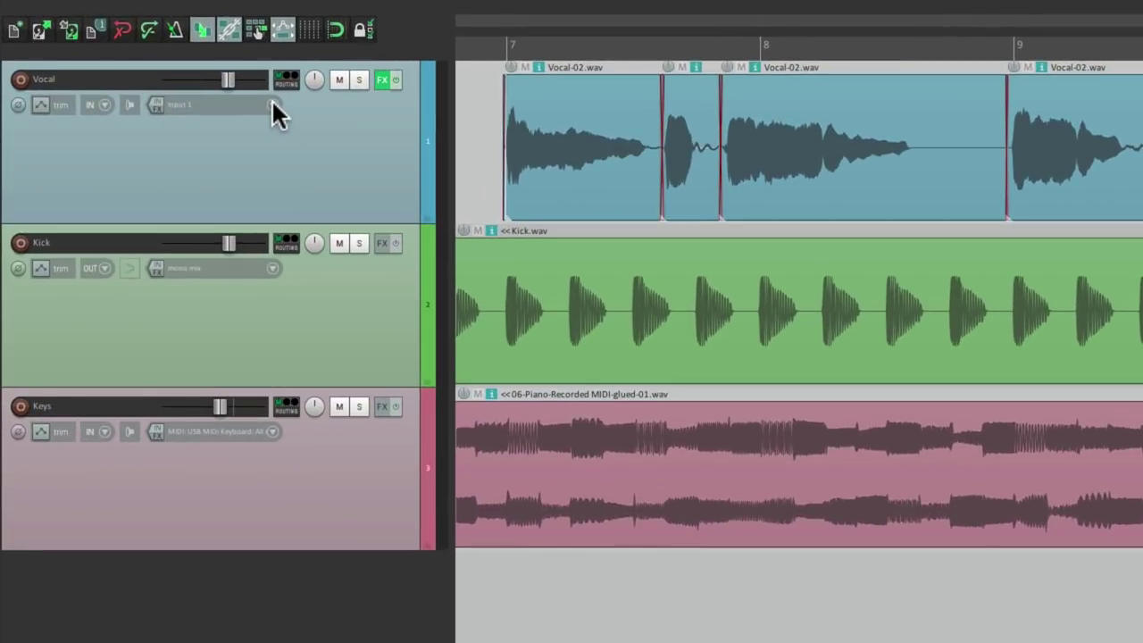
{"action": "left_click", "coordinate": [183, 71]}
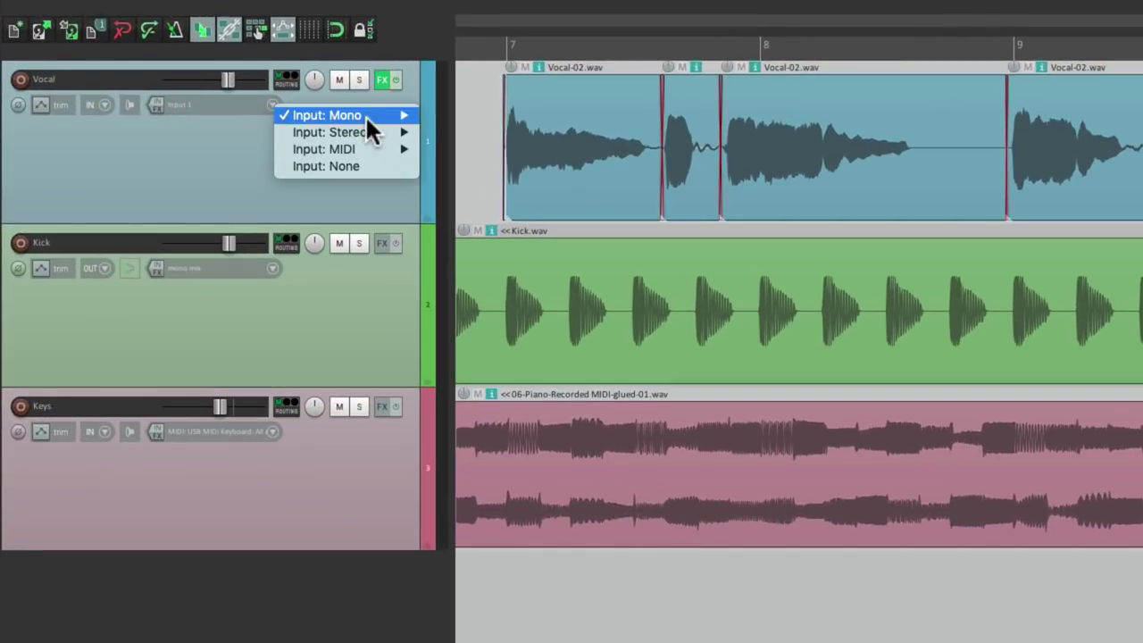
{"action": "left_click", "coordinate": [231, 135]}
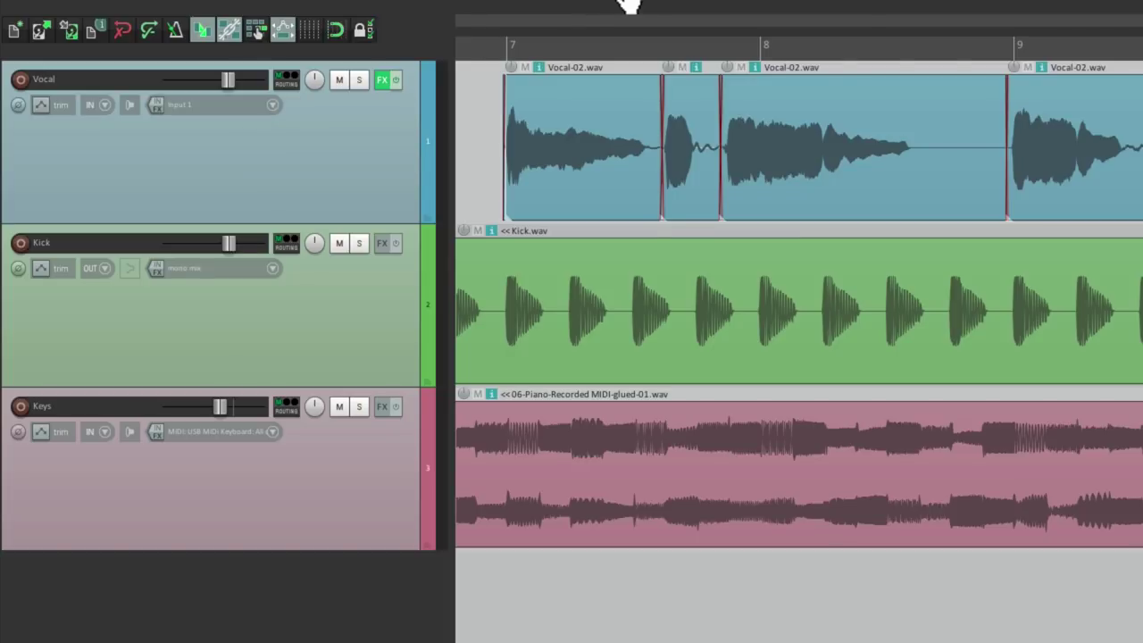
Step: Switch REAPER's audio device to the built-in microphone
{"action": "left_click", "coordinate": [654, 10]}
{"action": "left_click", "coordinate": [656, 32]}
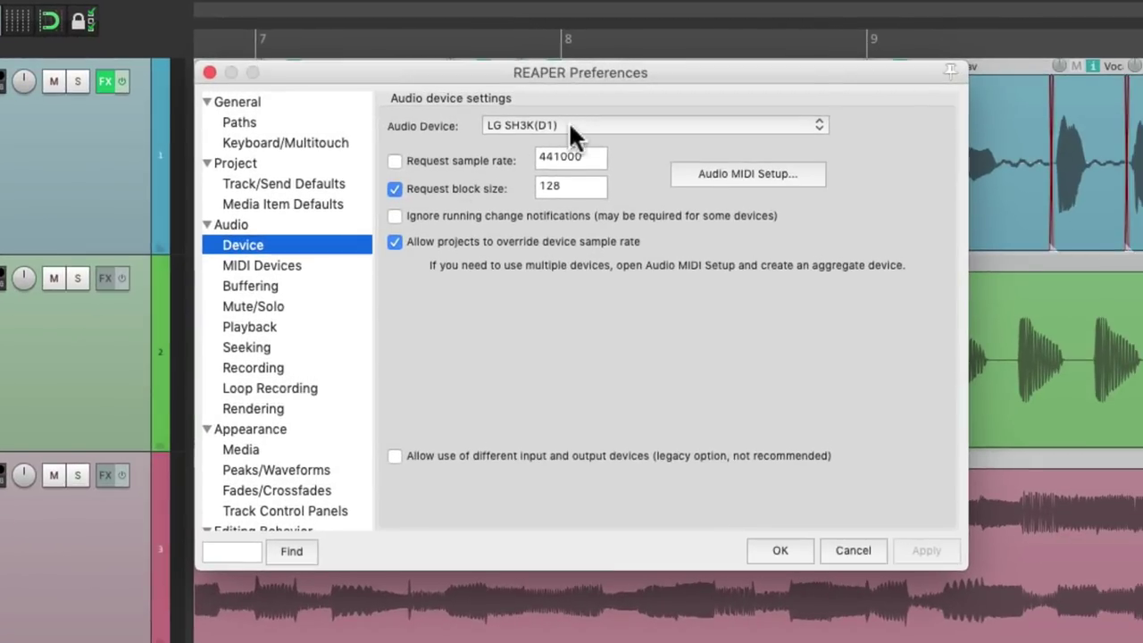
{"action": "left_click", "coordinate": [569, 125]}
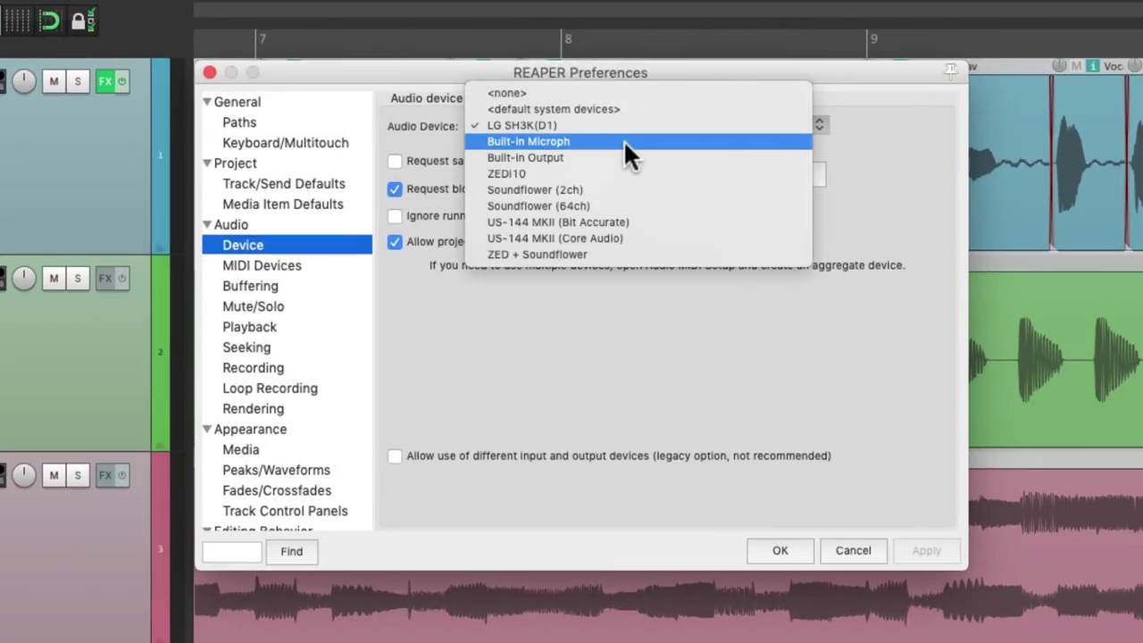
{"action": "left_click", "coordinate": [623, 139]}
{"action": "left_click", "coordinate": [773, 551]}
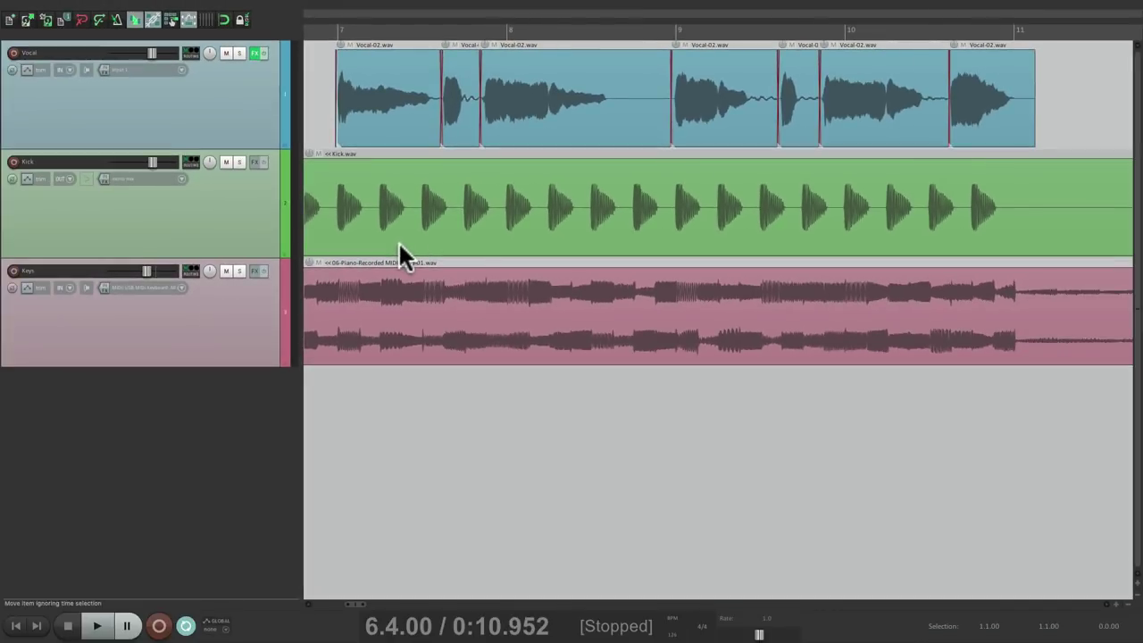
Step: Play and stop the project, confirm the Vocal track uses Input 1, and record-arm it
{"action": "key", "text": "space"}
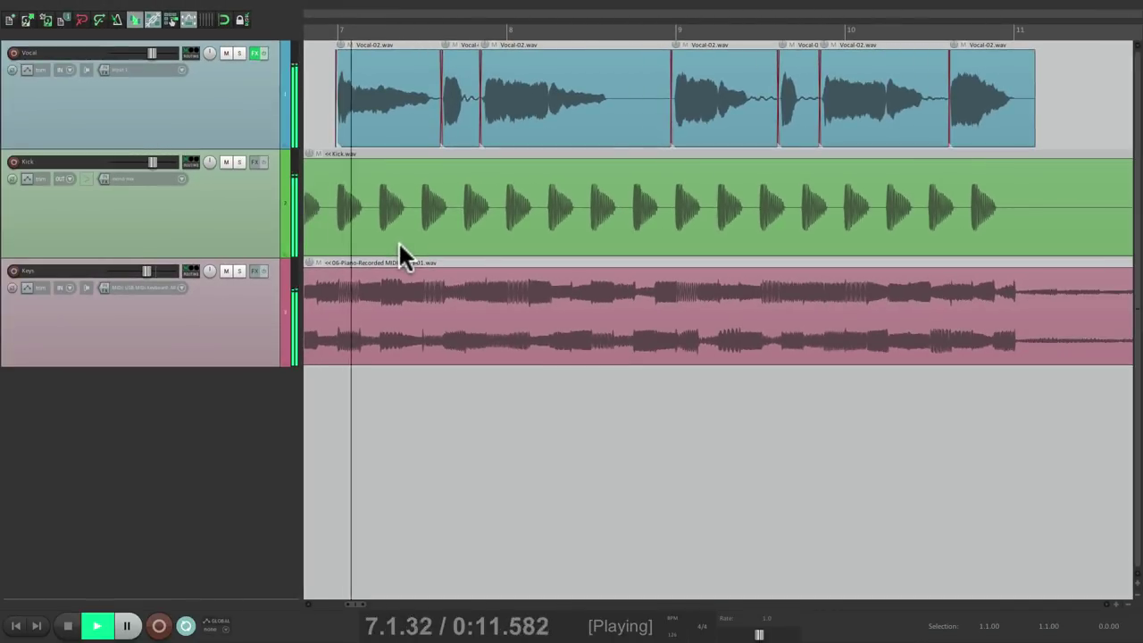
{"action": "key", "text": "space"}
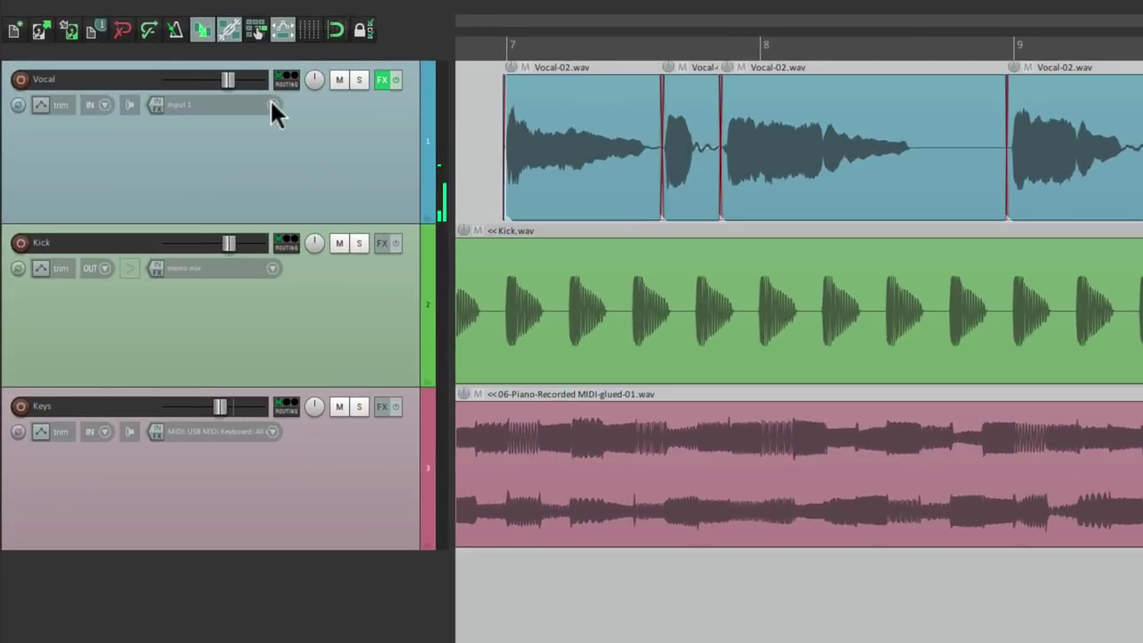
{"action": "left_click", "coordinate": [272, 104]}
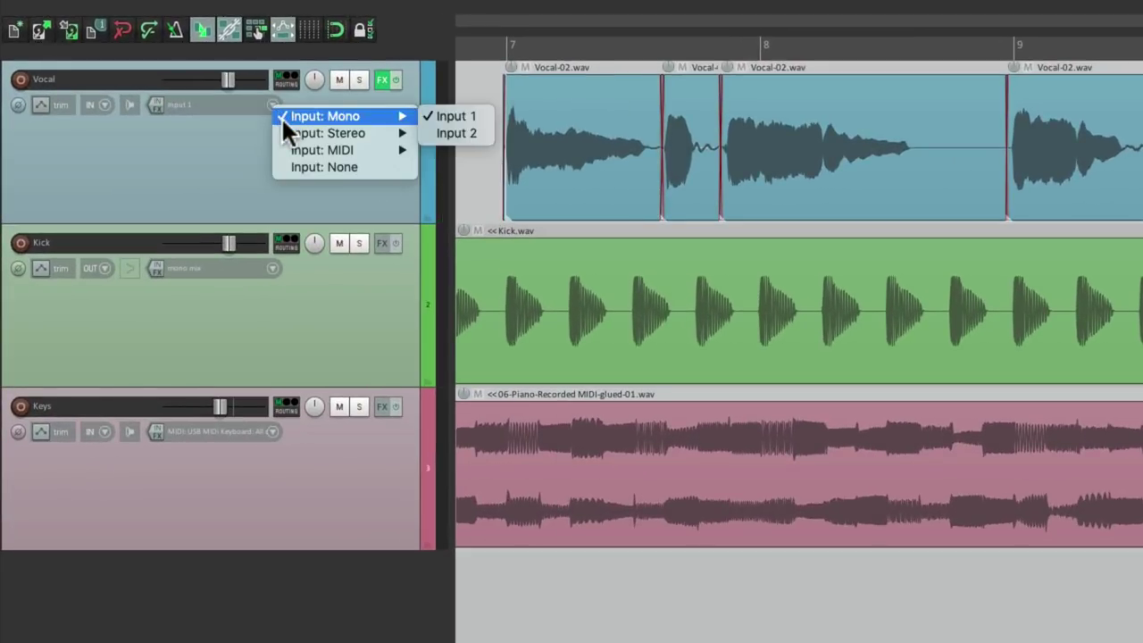
{"action": "left_click", "coordinate": [458, 115]}
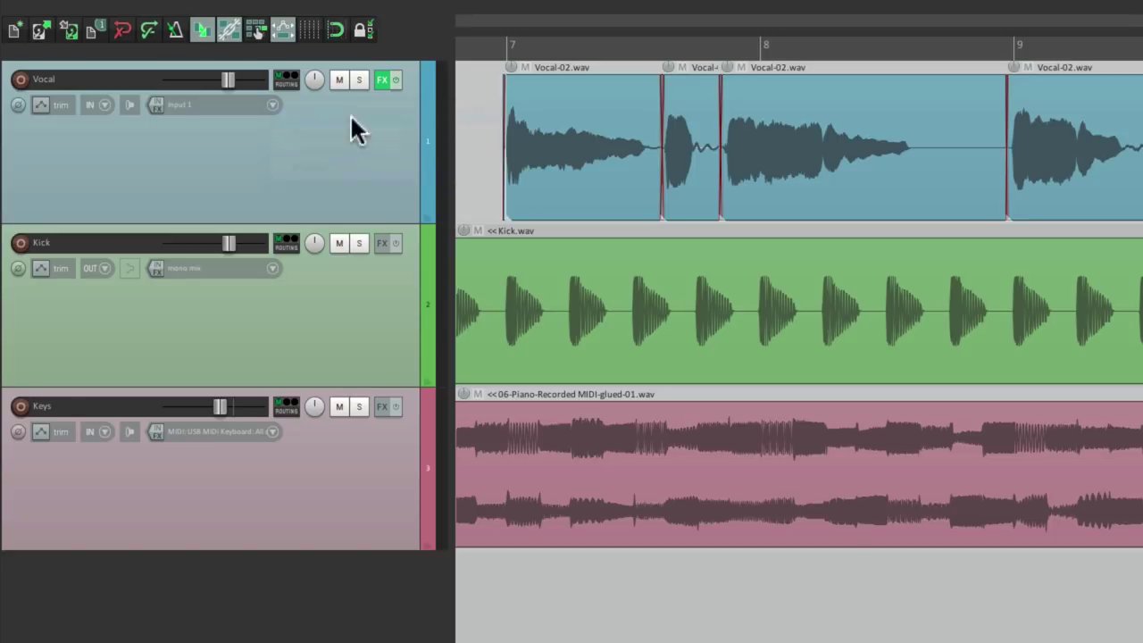
{"action": "left_click", "coordinate": [20, 80]}
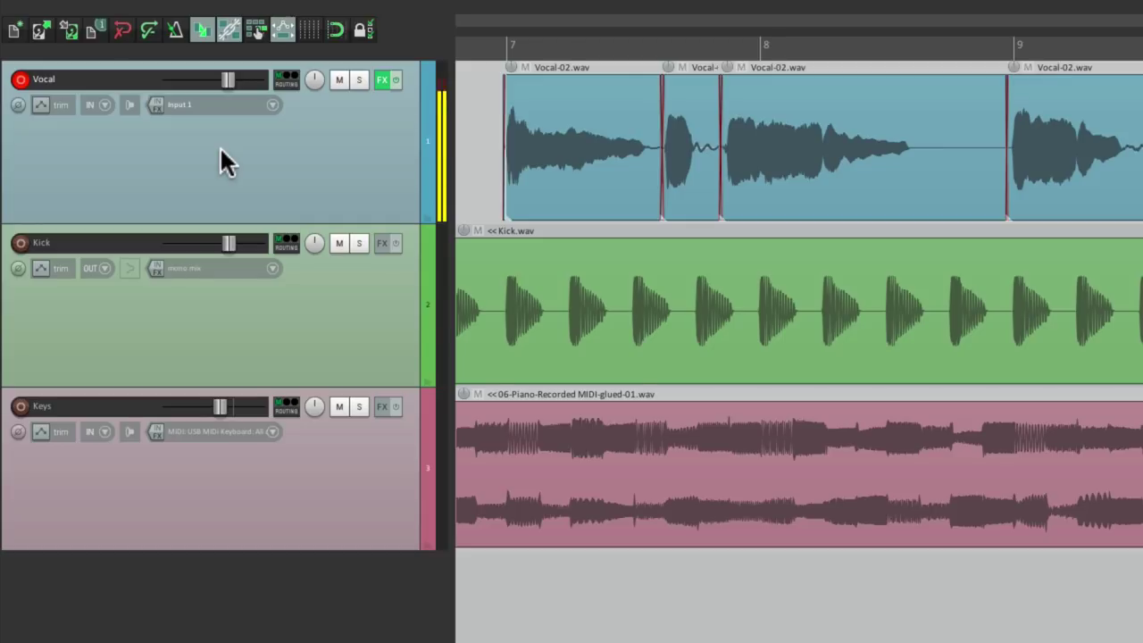
Step: Disarm the Vocal track and switch the audio device to Built-in Output
{"action": "left_click", "coordinate": [20, 79]}
{"action": "left_click", "coordinate": [701, 10]}
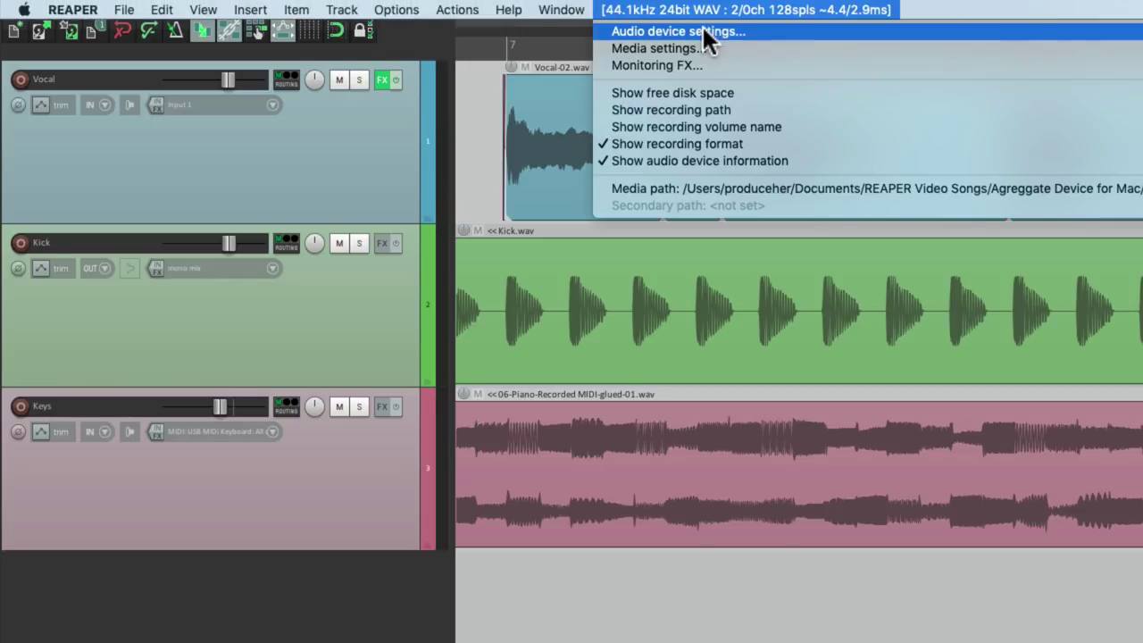
{"action": "left_click", "coordinate": [706, 34]}
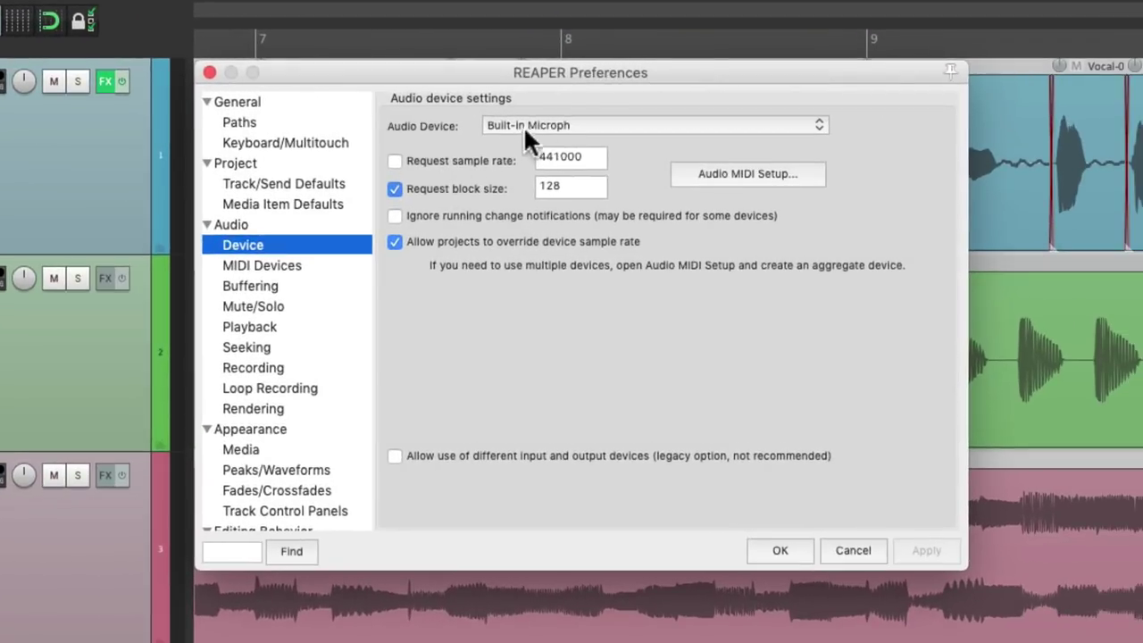
{"action": "left_click", "coordinate": [553, 125]}
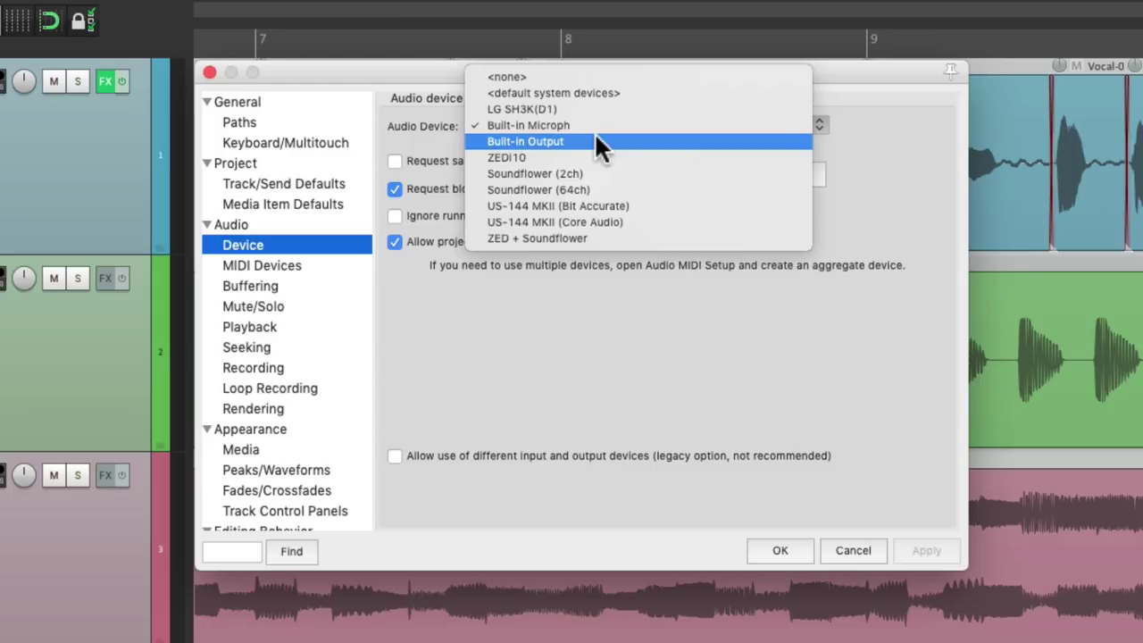
{"action": "left_click", "coordinate": [596, 139]}
{"action": "left_click", "coordinate": [770, 547]}
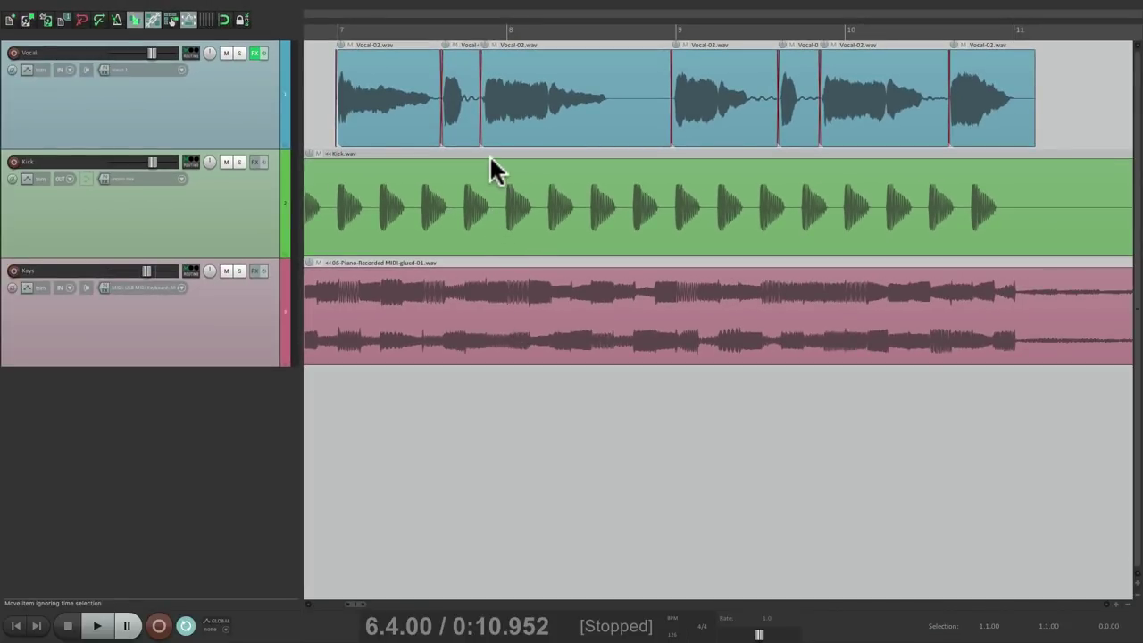
Step: Play and stop the project, then verify the Vocal input remains mono Input 1
{"action": "key", "text": "space"}
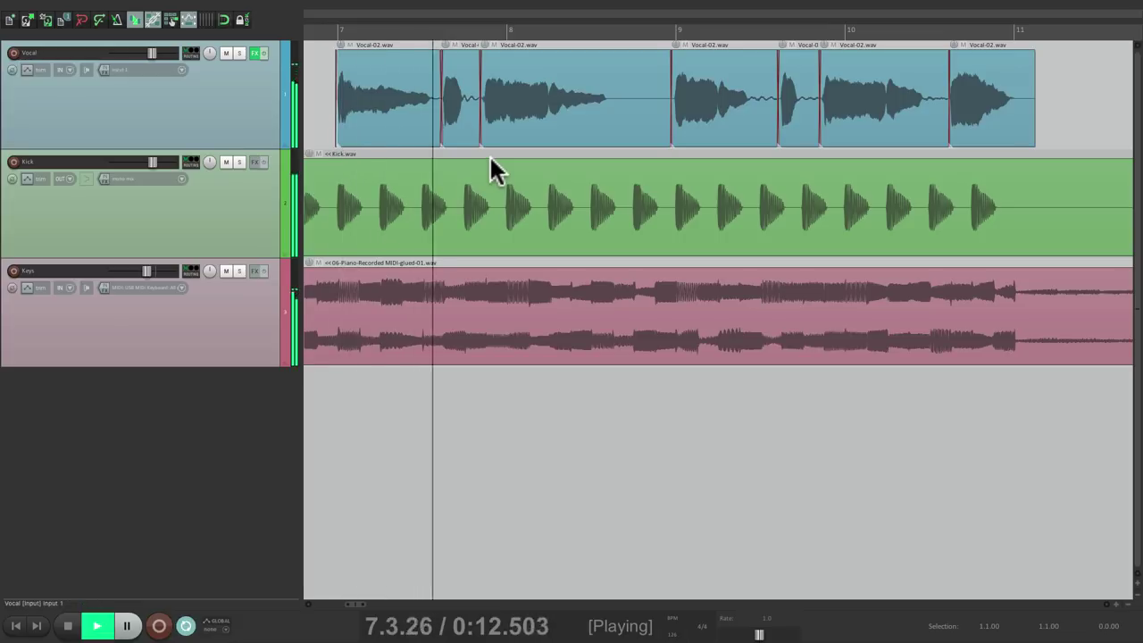
{"action": "key", "text": "space"}
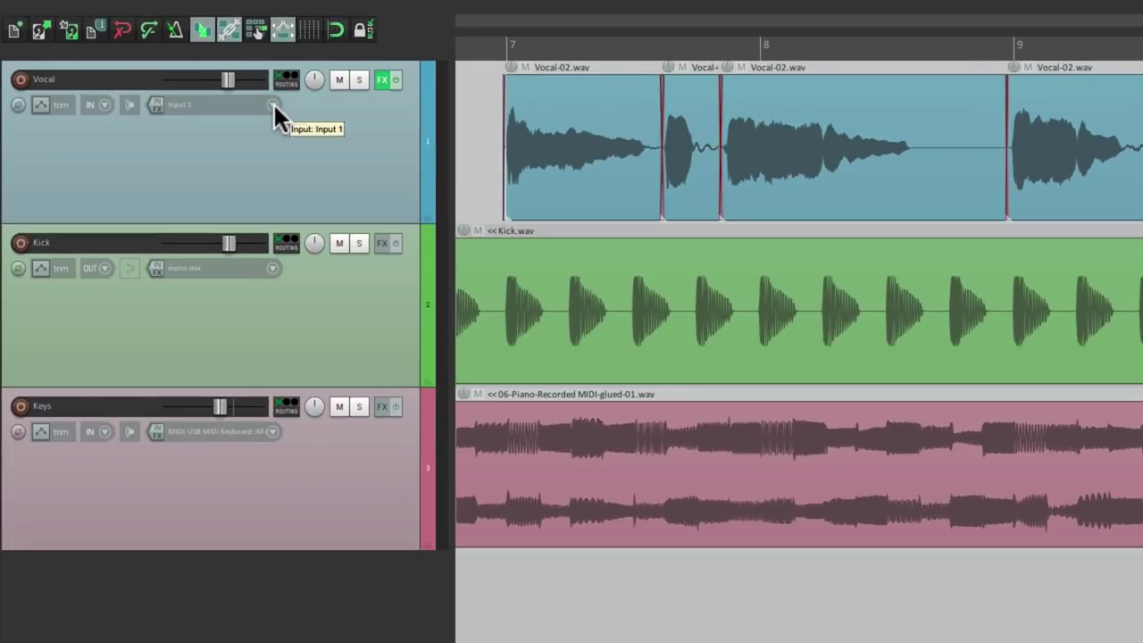
{"action": "left_click", "coordinate": [218, 83]}
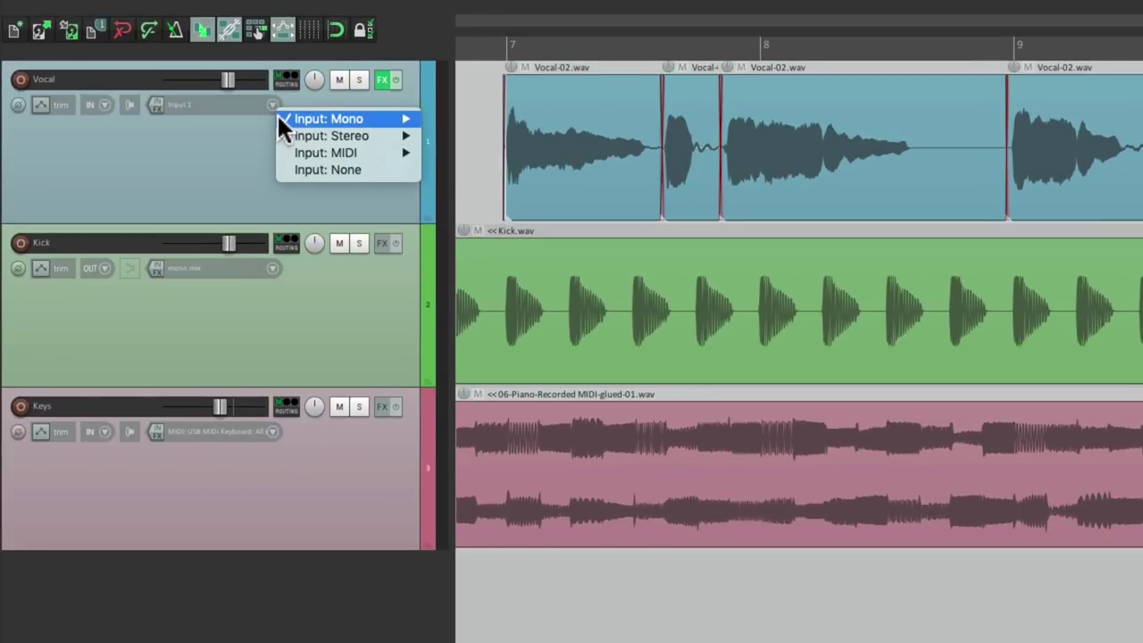
{"action": "left_click", "coordinate": [224, 149]}
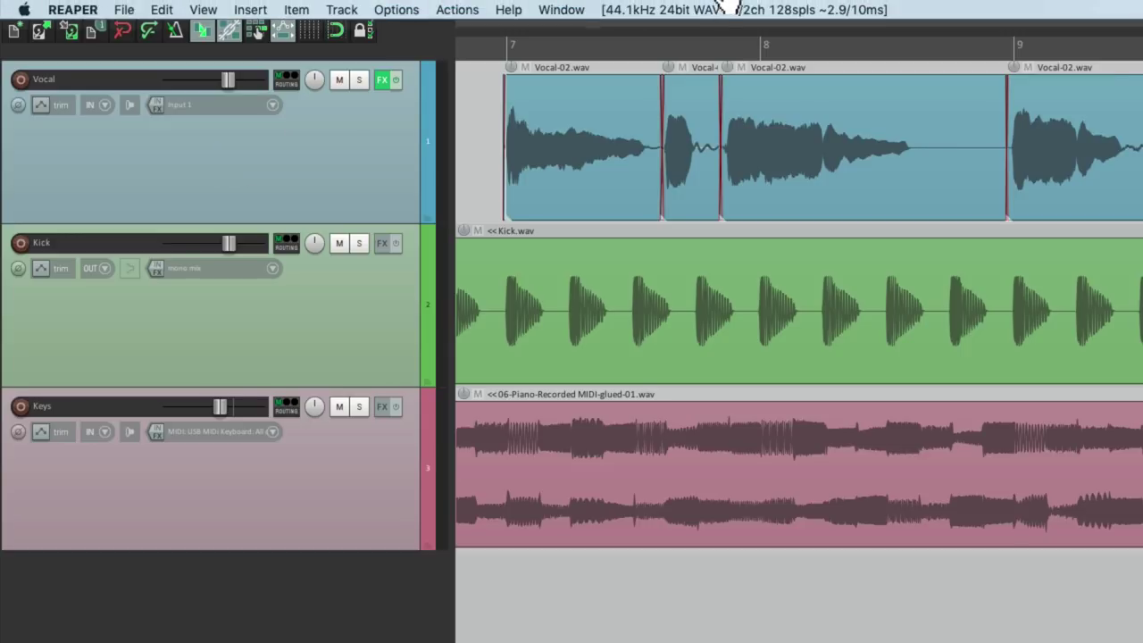
{"action": "left_click", "coordinate": [751, 10]}
{"action": "left_click", "coordinate": [744, 32]}
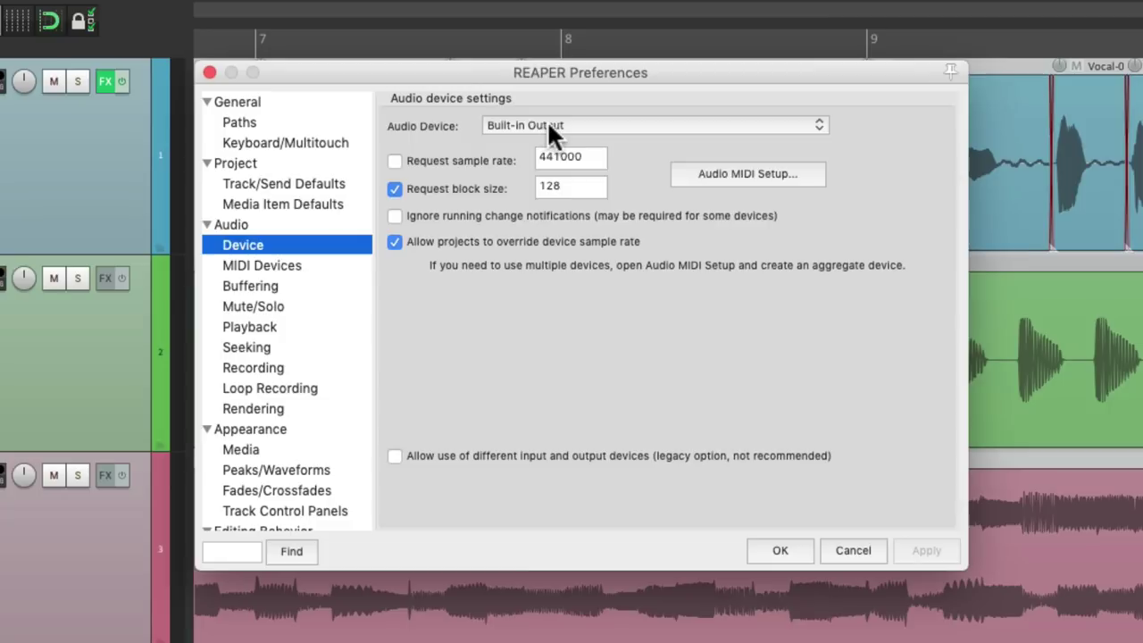
{"action": "left_click", "coordinate": [547, 125]}
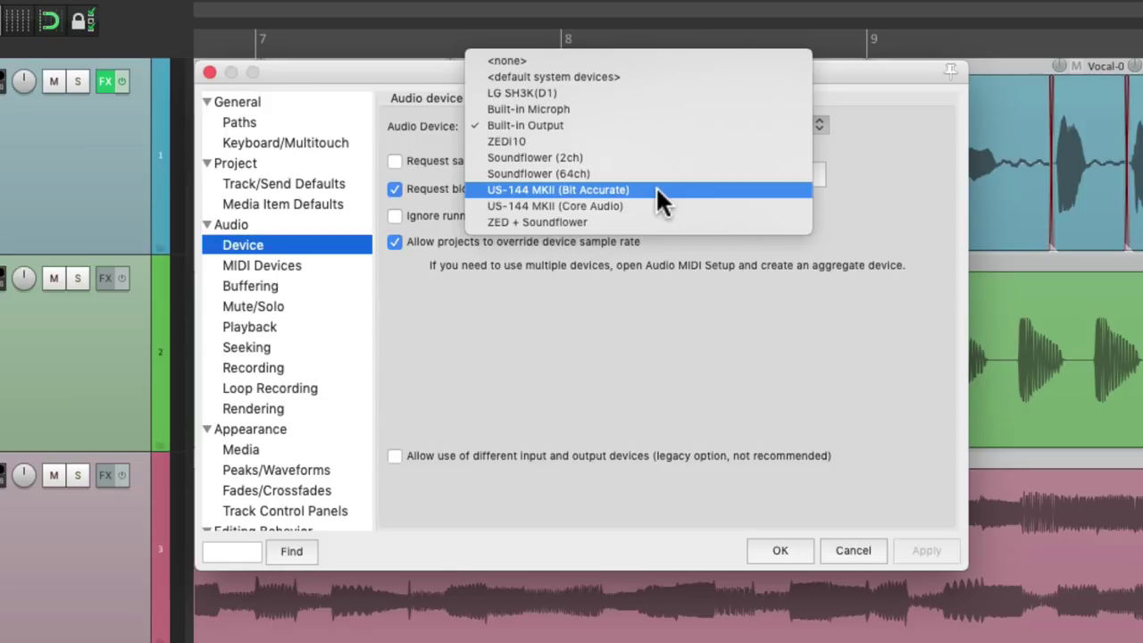
{"action": "left_click", "coordinate": [737, 386]}
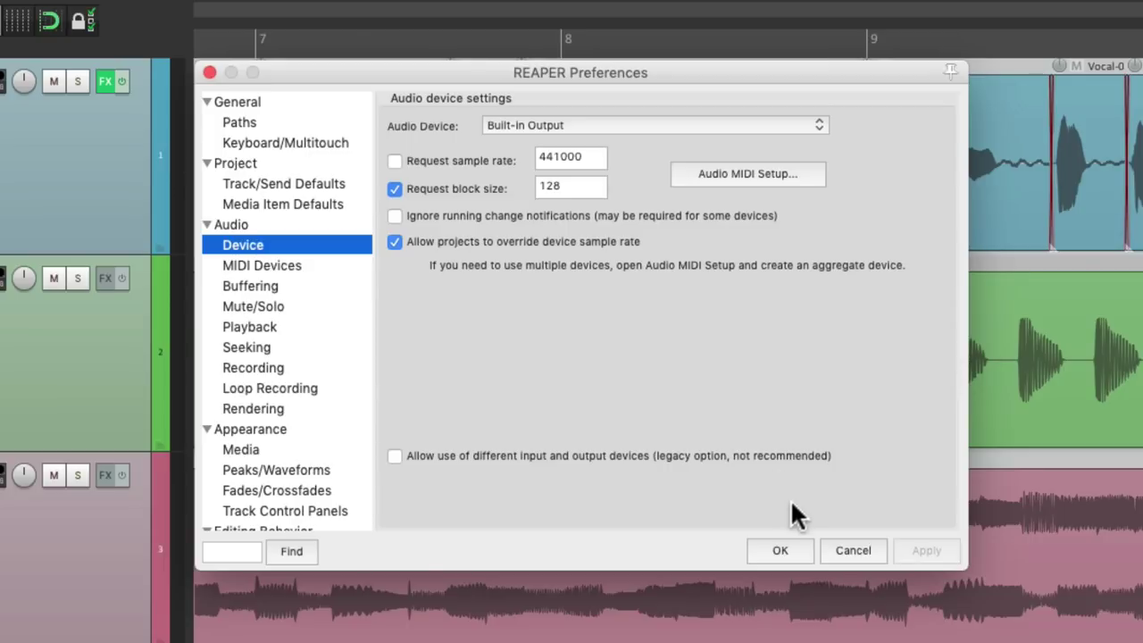
{"action": "left_click", "coordinate": [761, 555]}
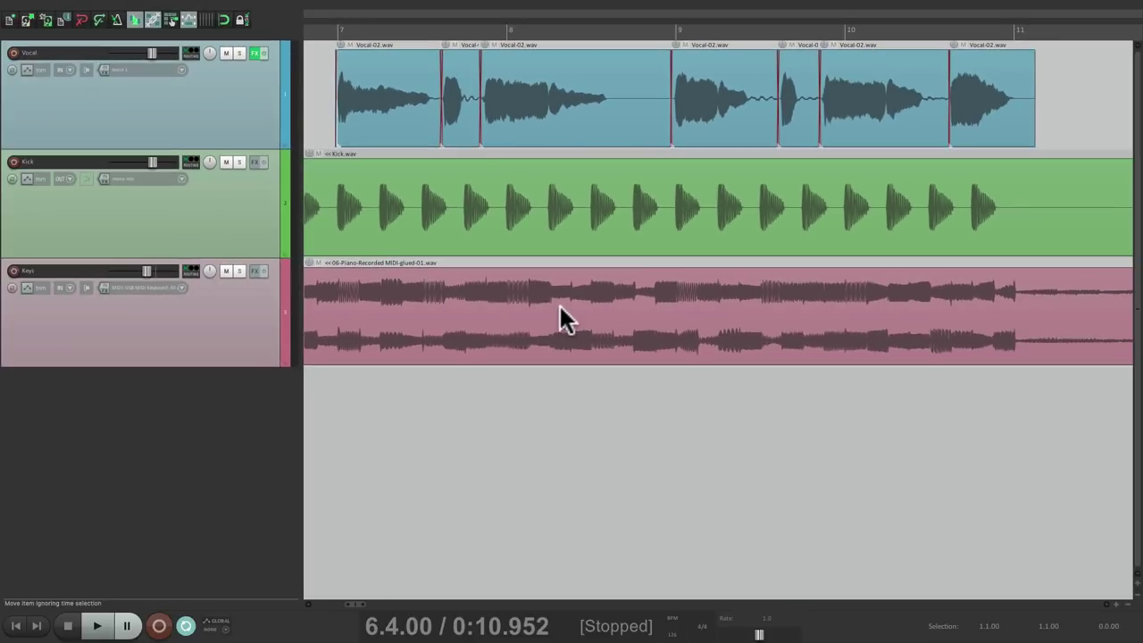
Step: Switch to Finder, go to the Utilities folder and launch Audio MIDI Setup
{"action": "key", "text": "super+Tab"}
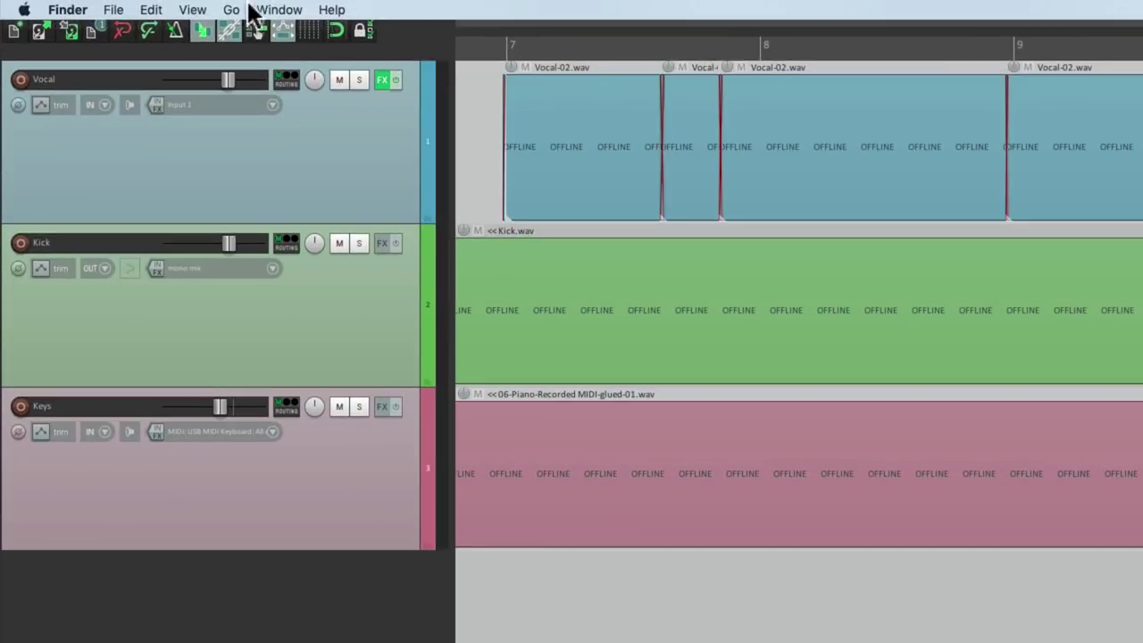
{"action": "left_click", "coordinate": [223, 10]}
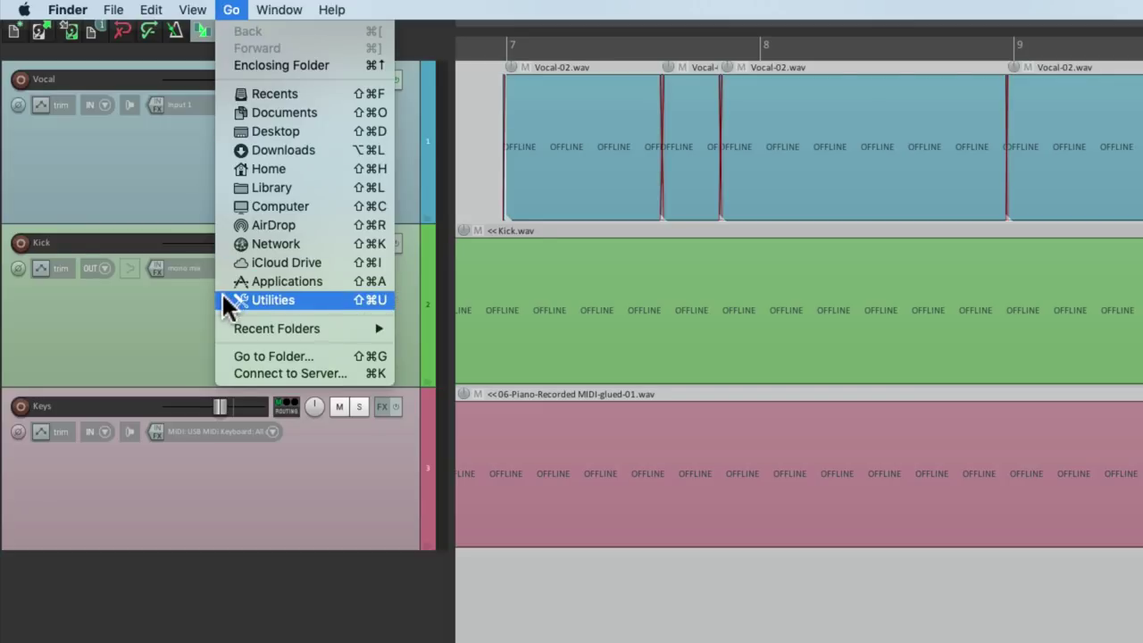
{"action": "left_click", "coordinate": [268, 300]}
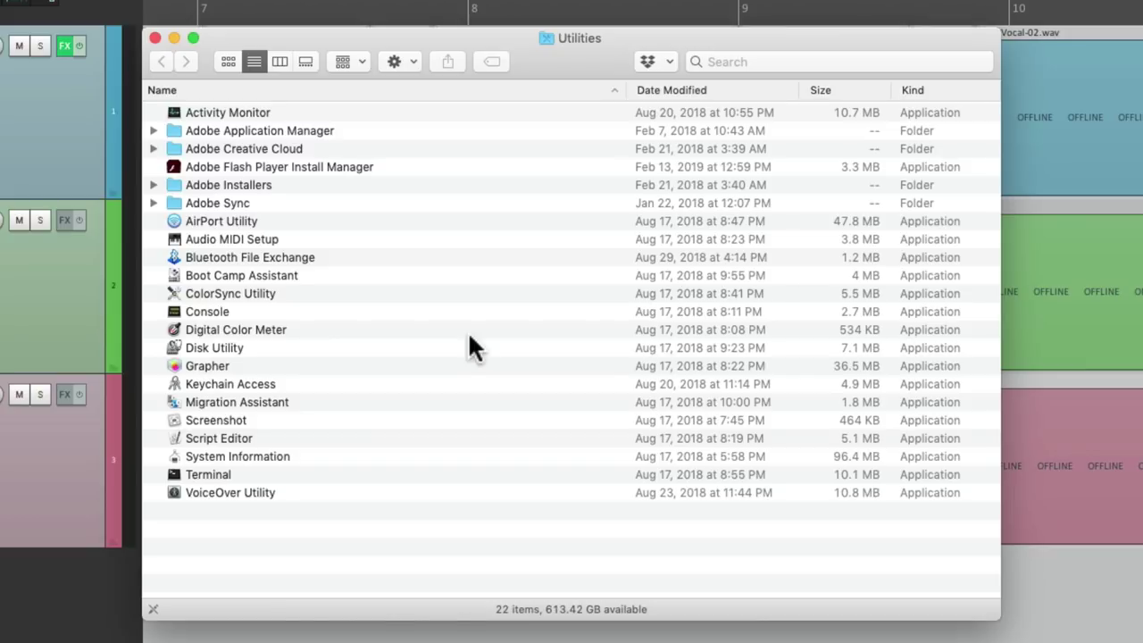
{"action": "left_click", "coordinate": [302, 237]}
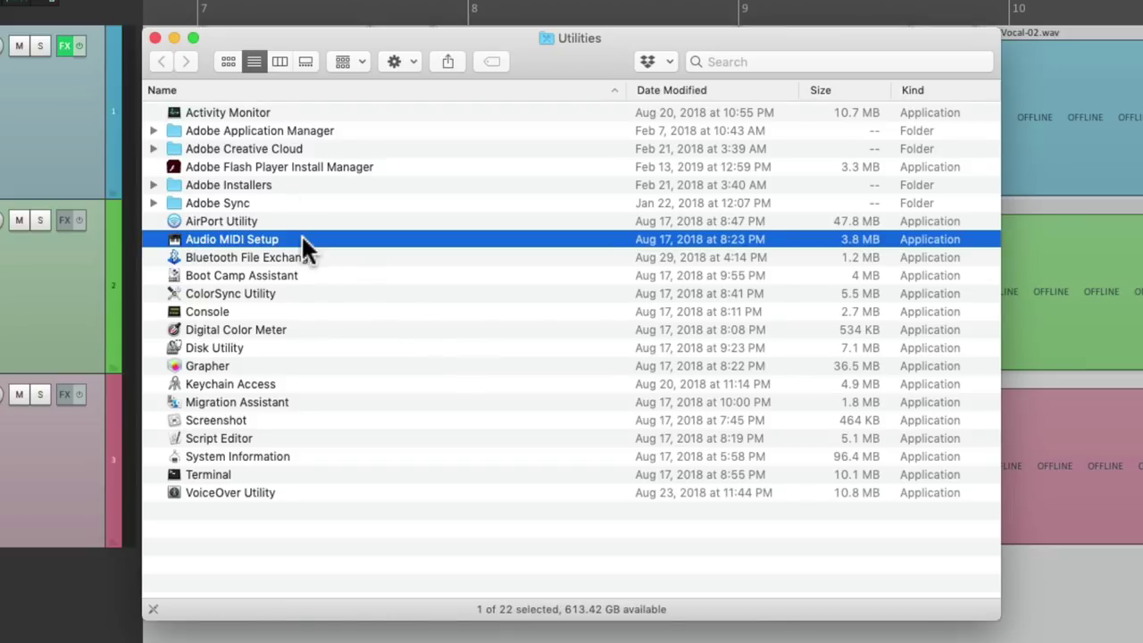
{"action": "double_click", "coordinate": [263, 238]}
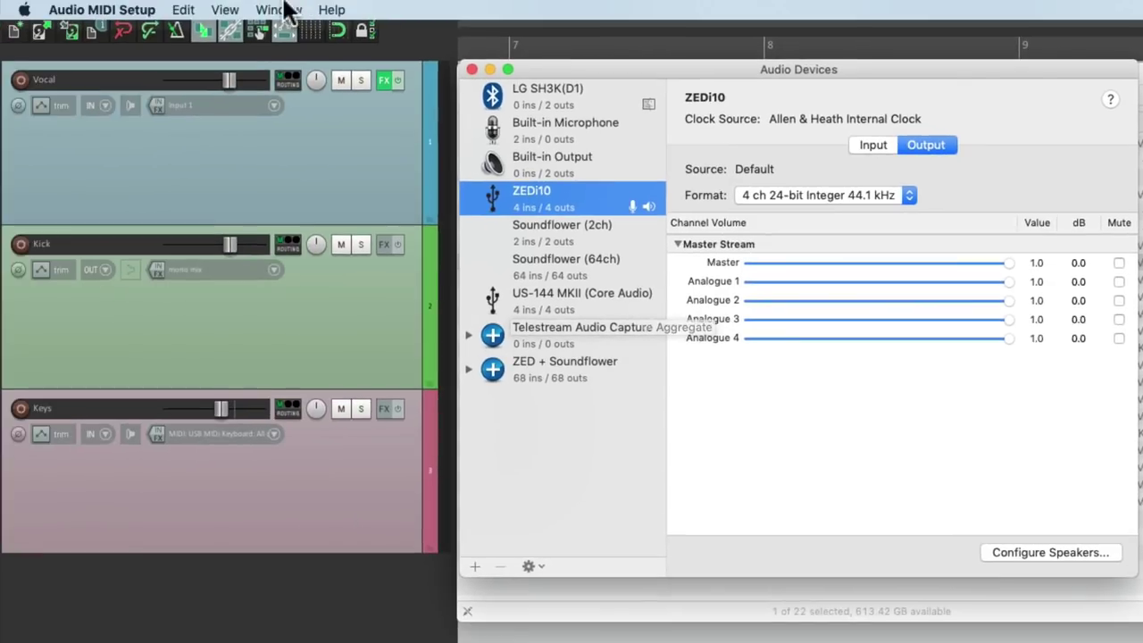
{"action": "left_click", "coordinate": [279, 10]}
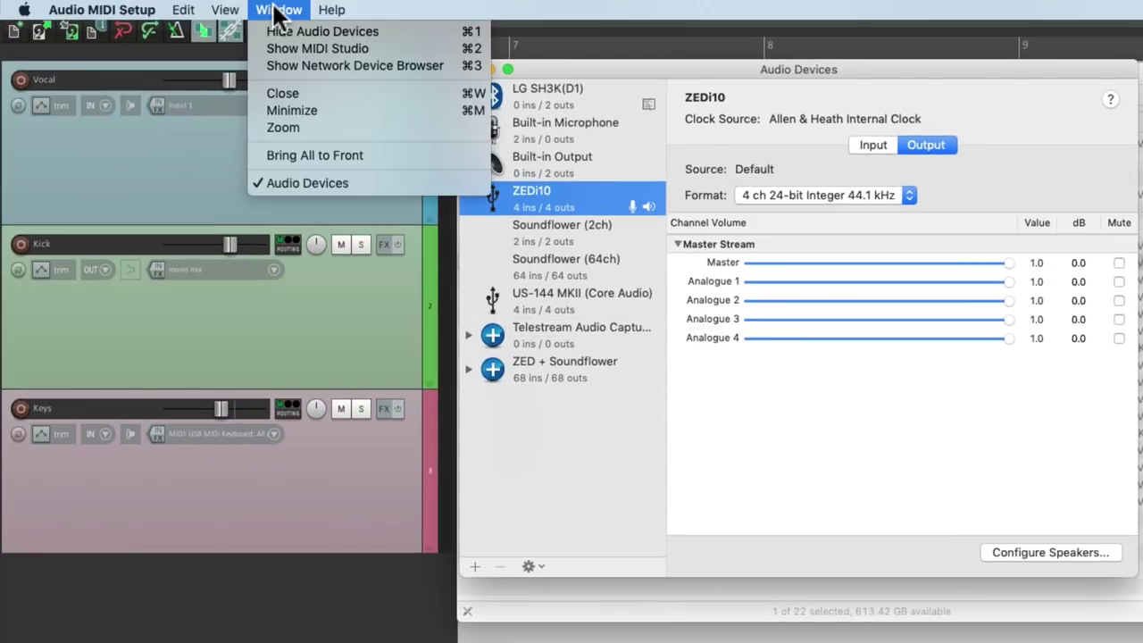
{"action": "left_click", "coordinate": [268, 32]}
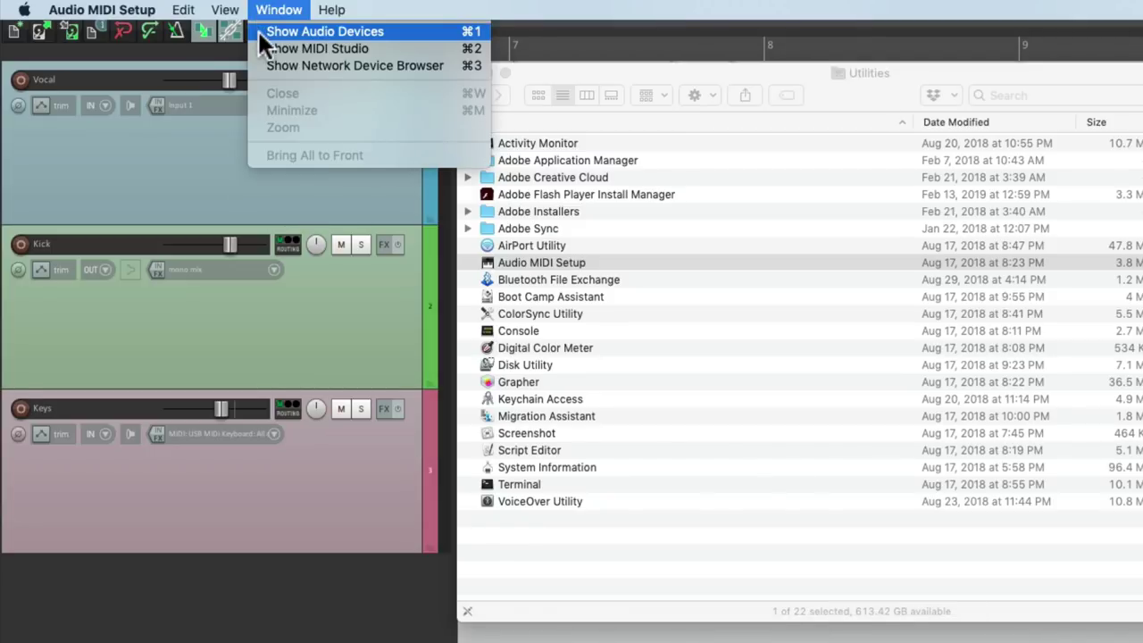
{"action": "left_click", "coordinate": [257, 31]}
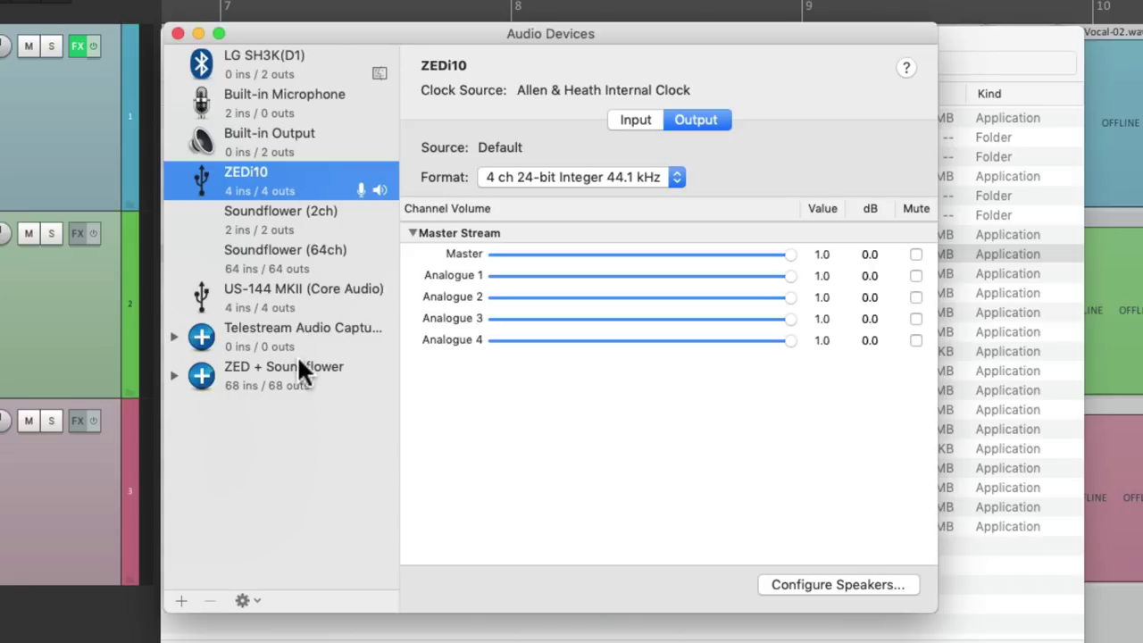
Step: Create a new aggregate device and rename it 'My Aggregate Device'
{"action": "left_click", "coordinate": [182, 601]}
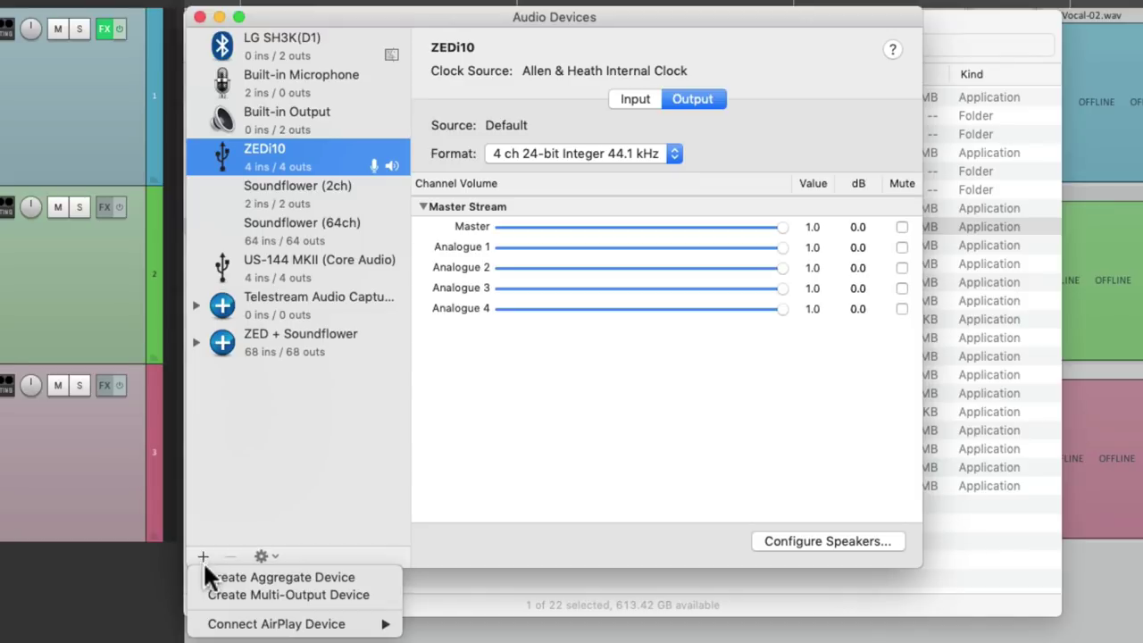
{"action": "left_click", "coordinate": [202, 576]}
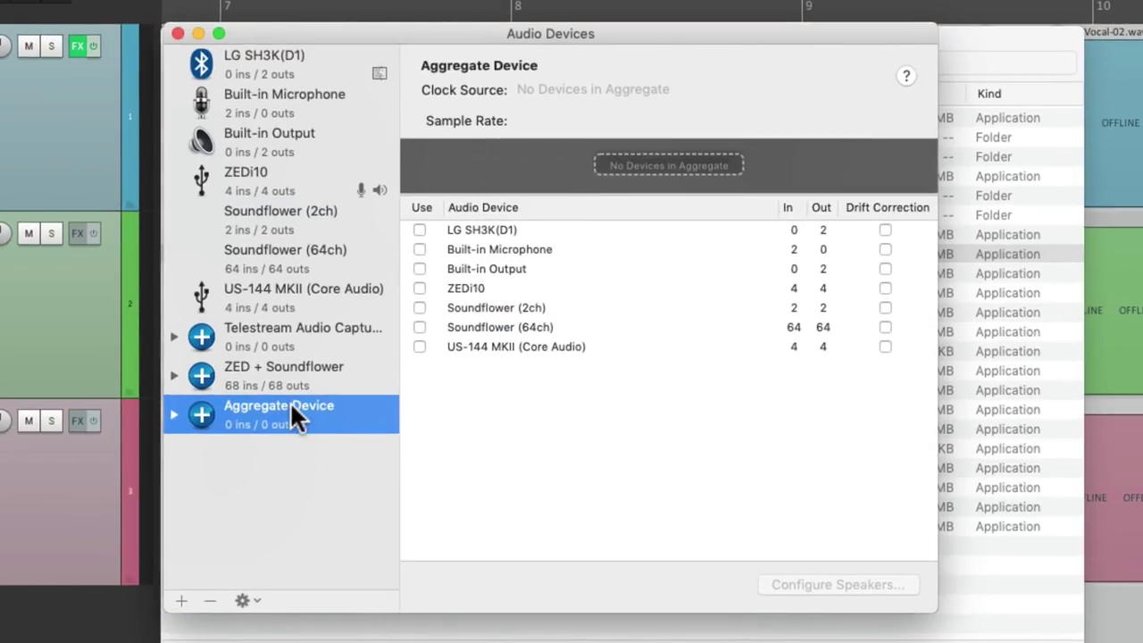
{"action": "double_click", "coordinate": [291, 407]}
{"action": "left_click", "coordinate": [222, 406]}
{"action": "type", "text": "My"}
{"action": "key", "text": "Return"}
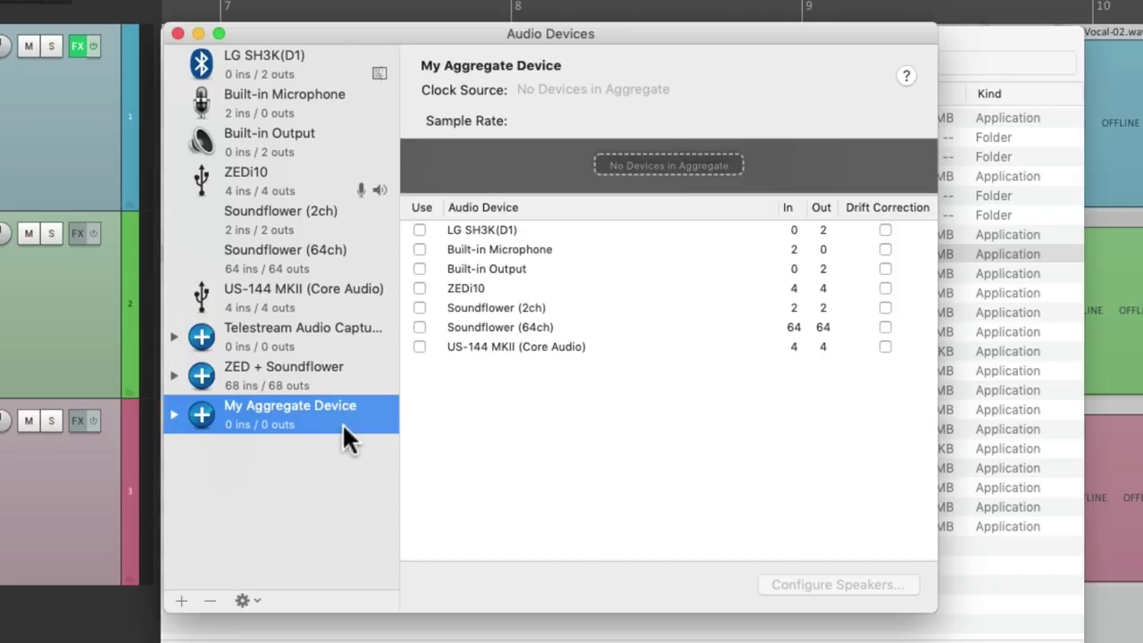
Step: Include ZEDi10, LG SH3K(D1) and US-144 MKII in My Aggregate Device, giving 10 ins / 12 outs
{"action": "left_click", "coordinate": [528, 294]}
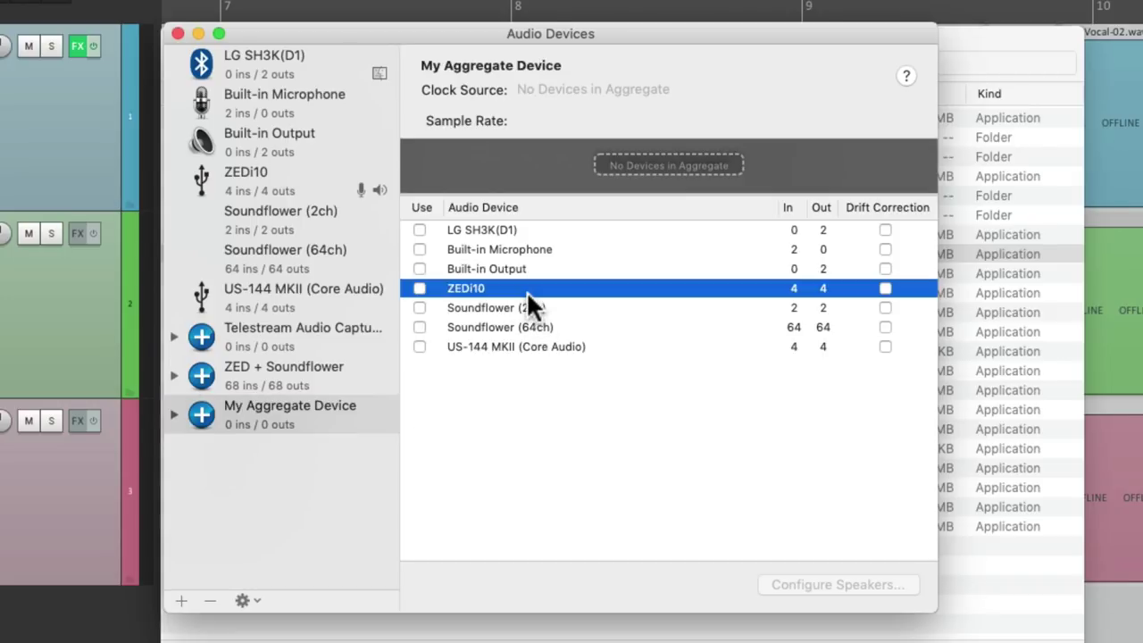
{"action": "left_click", "coordinate": [420, 288]}
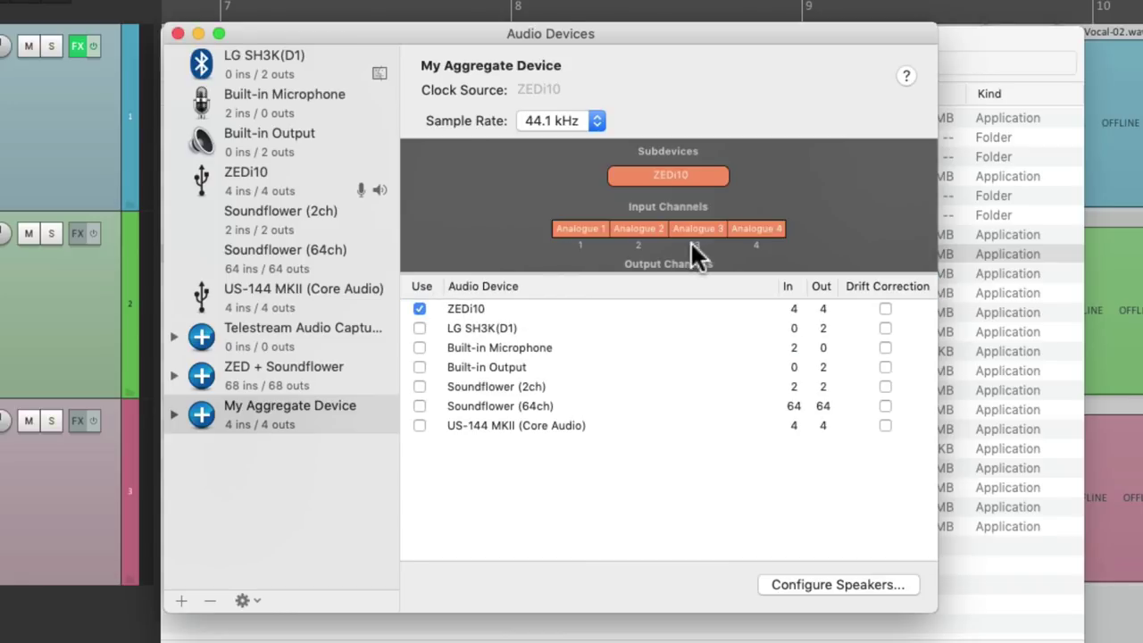
{"action": "scroll", "coordinate": [801, 231], "scroll_direction": "down", "scroll_amount": 2}
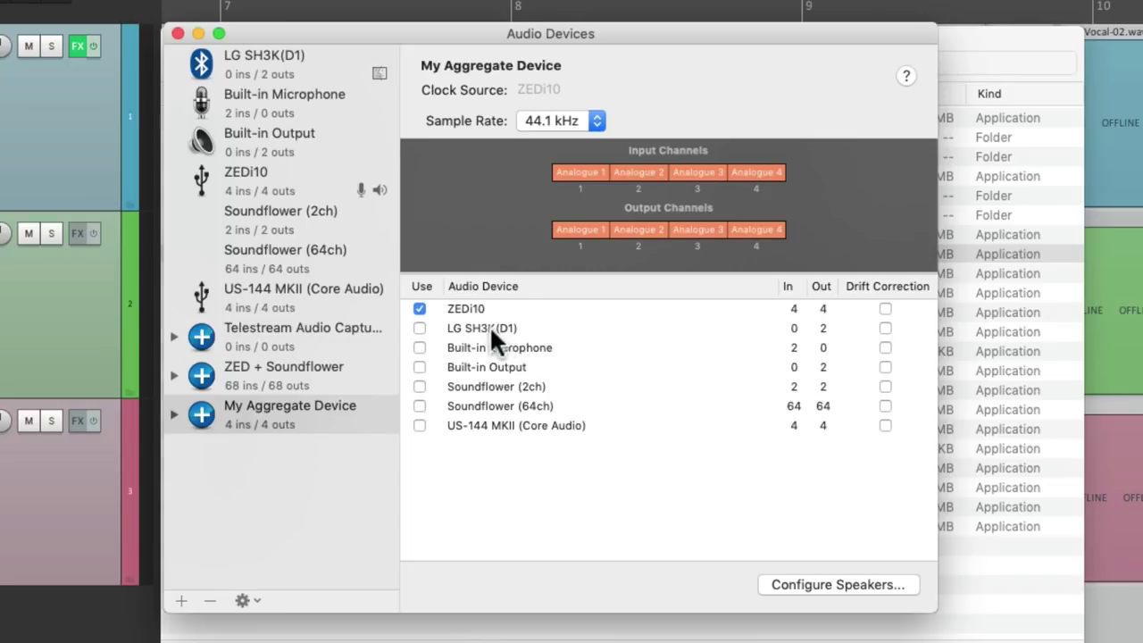
{"action": "left_click", "coordinate": [420, 328]}
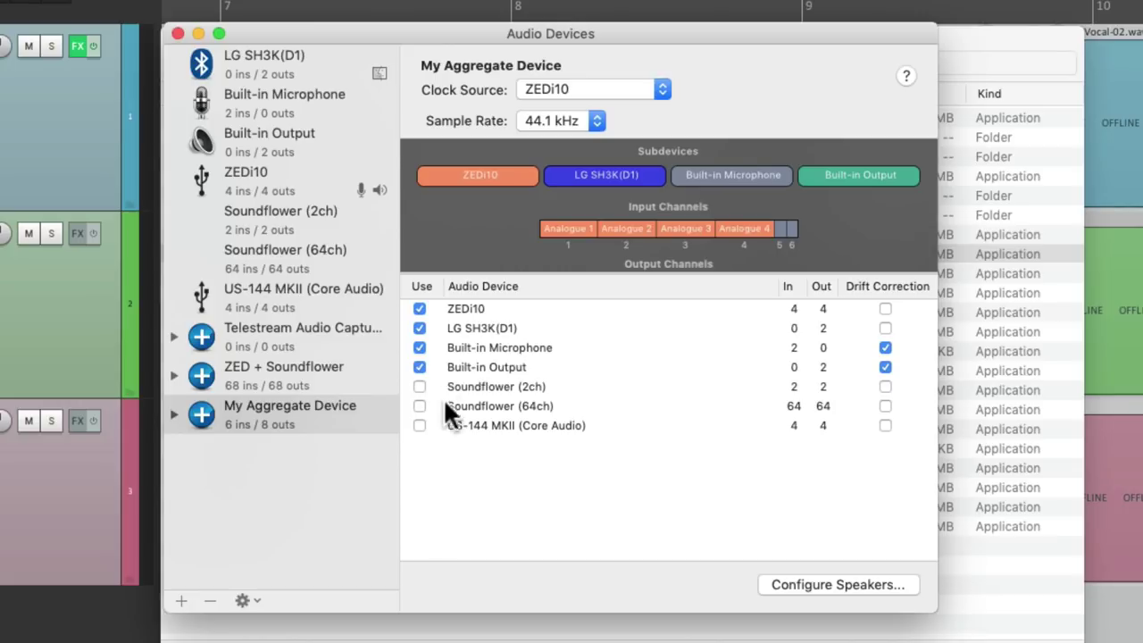
{"action": "left_click", "coordinate": [419, 425]}
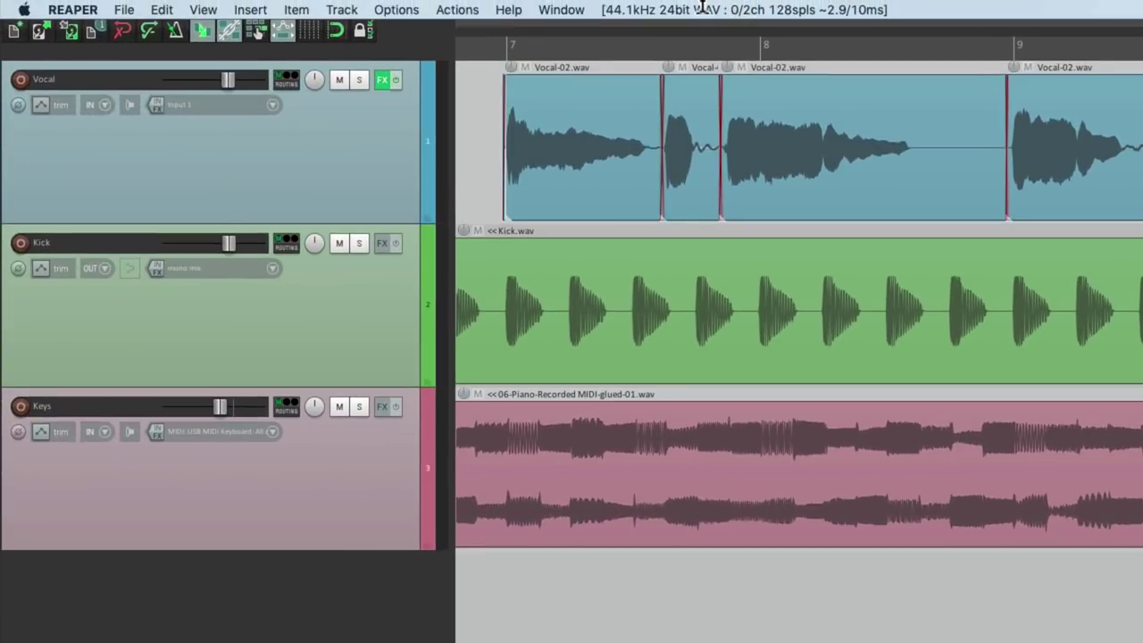
Step: Select My Aggregate Device as REAPER's audio device in the device settings
{"action": "left_click", "coordinate": [471, 6]}
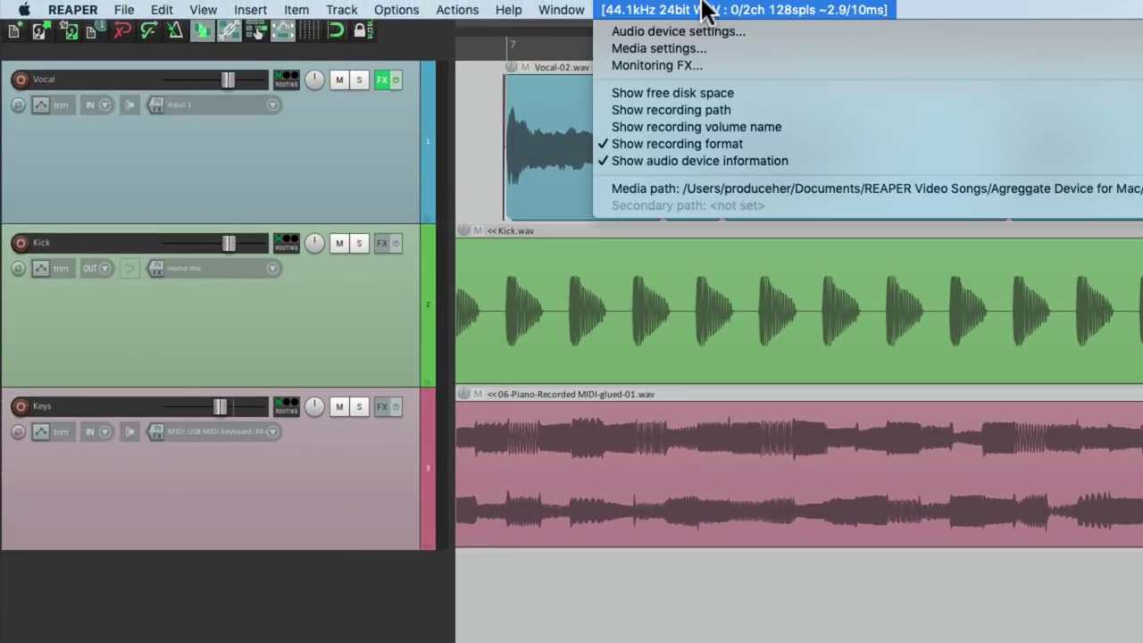
{"action": "left_click", "coordinate": [740, 31]}
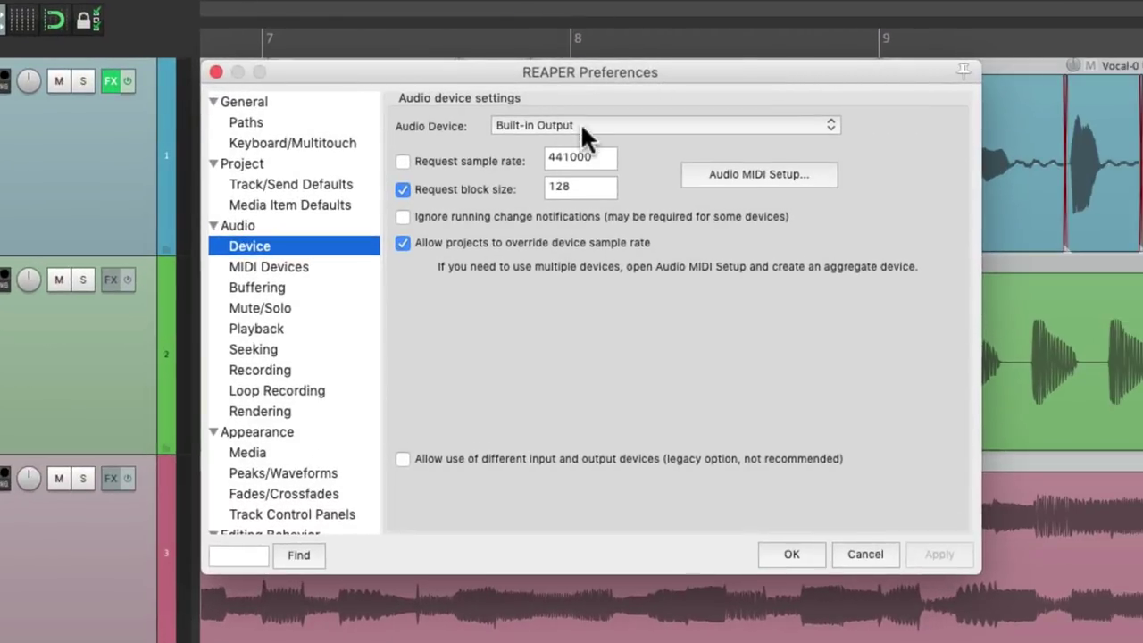
{"action": "left_click", "coordinate": [582, 130]}
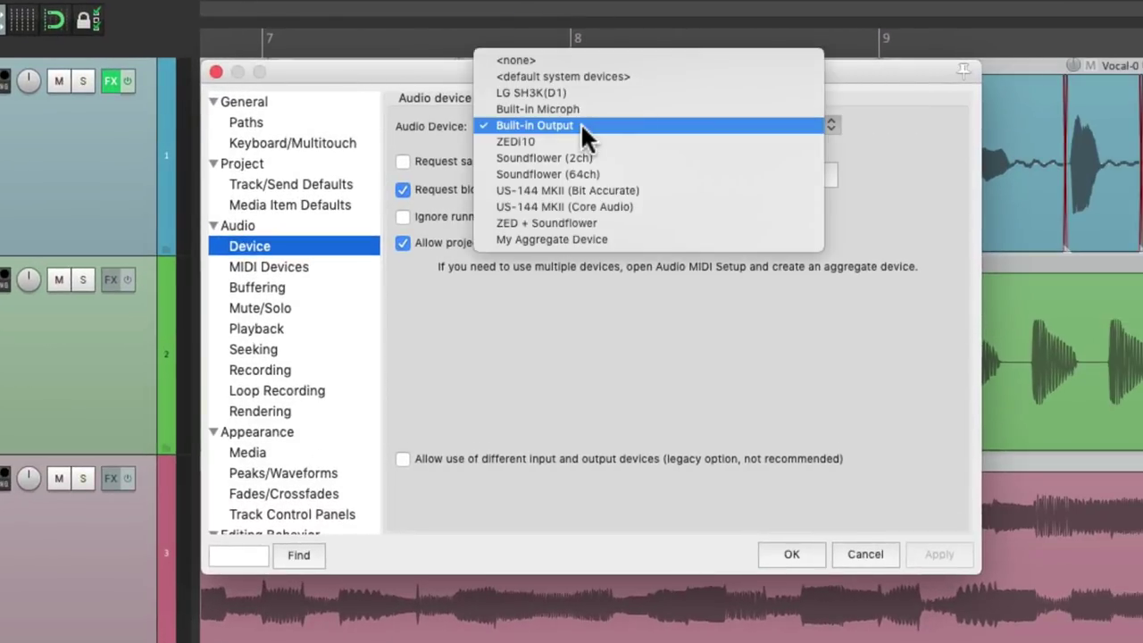
{"action": "left_click", "coordinate": [663, 239]}
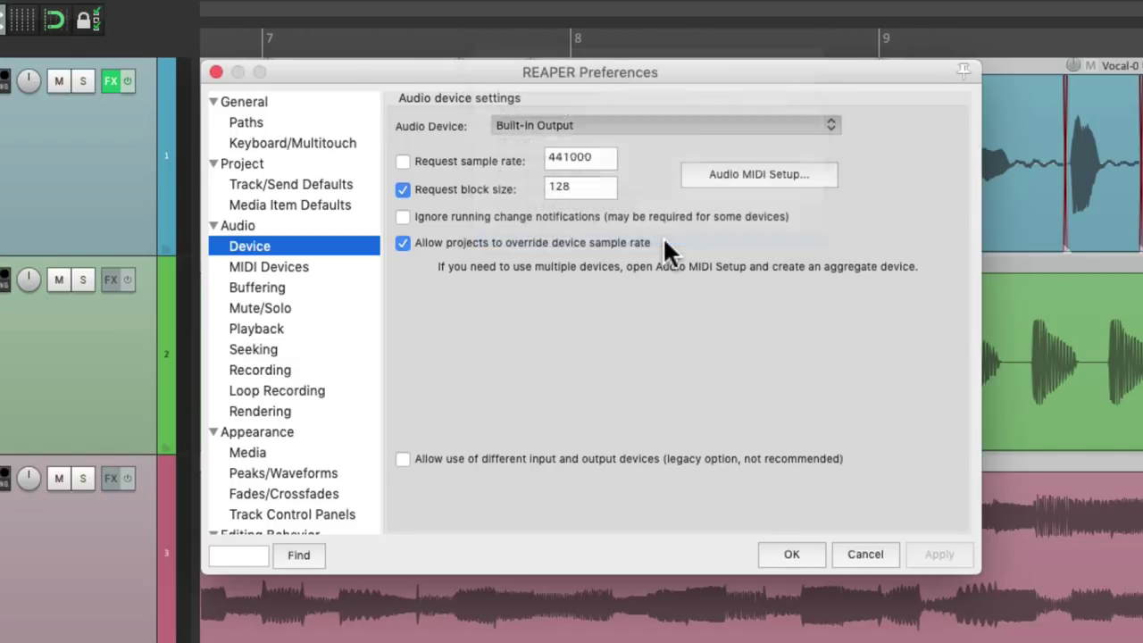
Step: Apply the aggregate device, then test-arm the Vocal track on its Analogue 1 (ZEDi10) input
{"action": "left_click", "coordinate": [775, 557]}
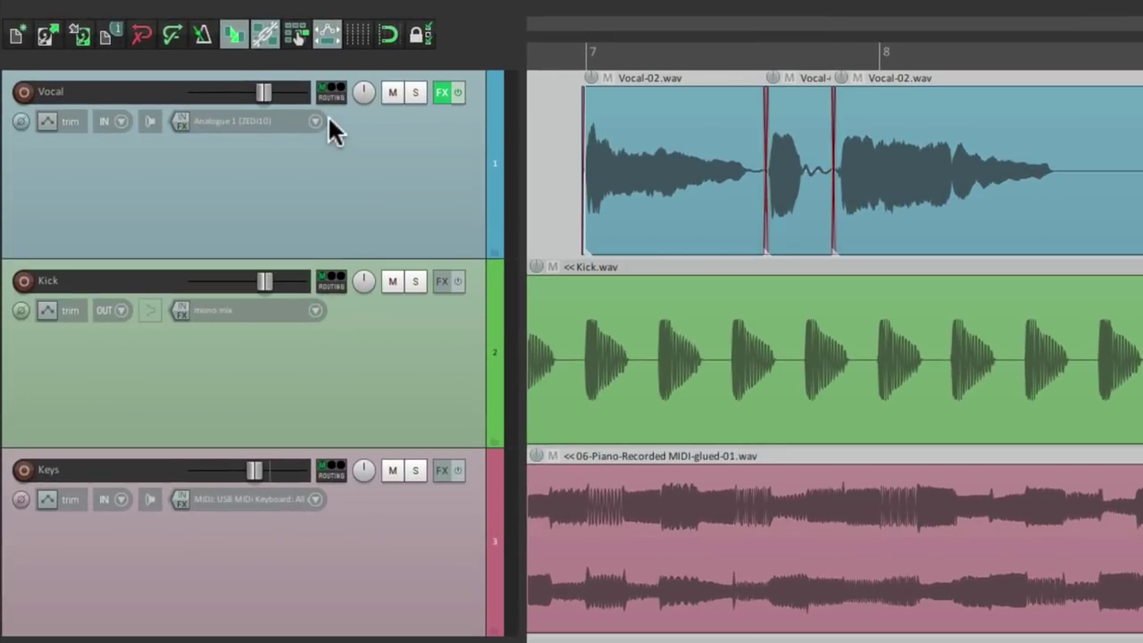
{"action": "left_click", "coordinate": [292, 112]}
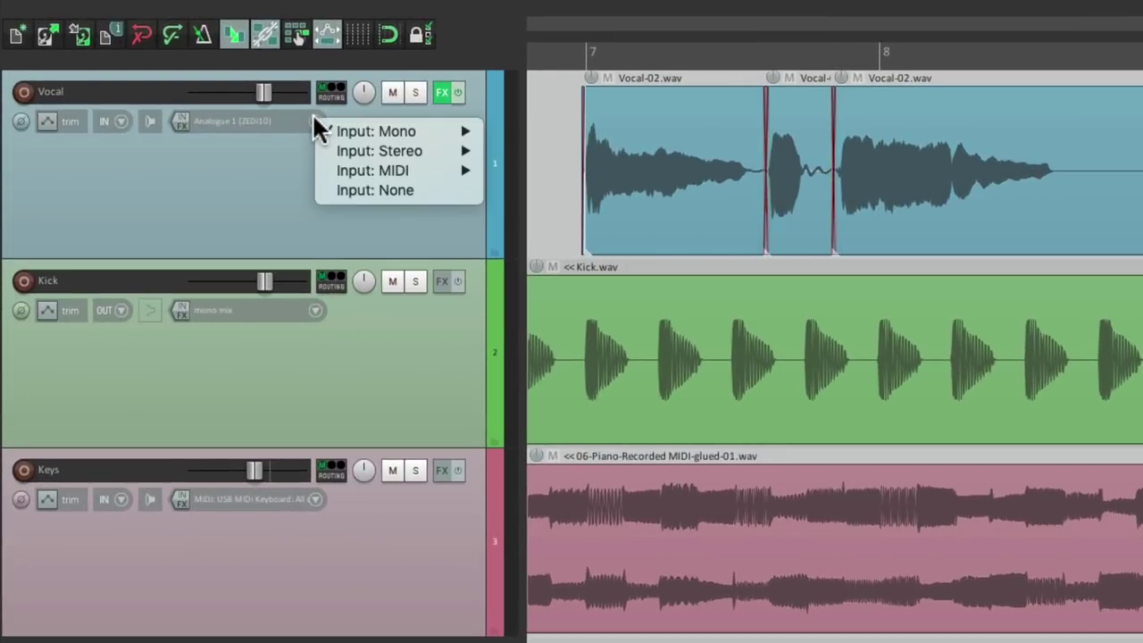
{"action": "mouse_move", "coordinate": [307, 118]}
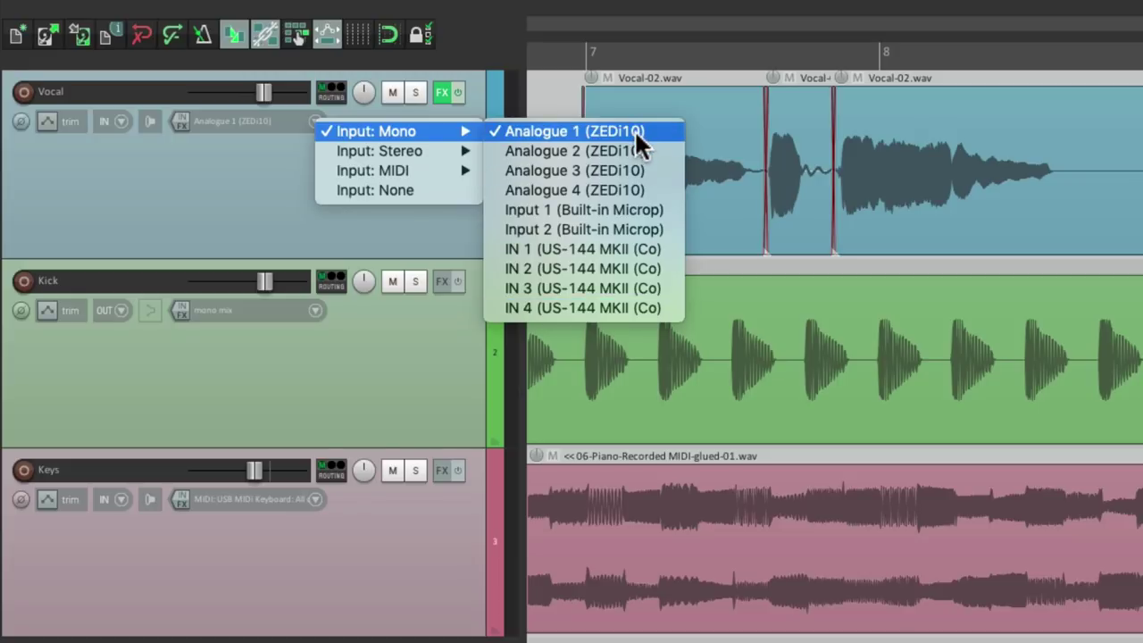
{"action": "left_click", "coordinate": [446, 249]}
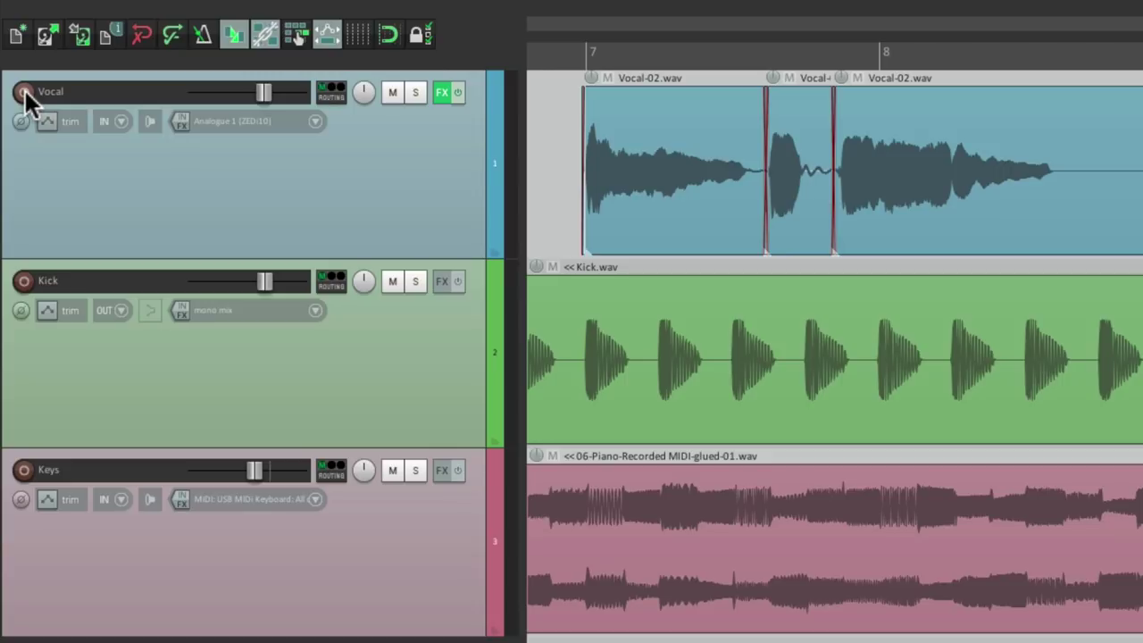
{"action": "left_click", "coordinate": [24, 90]}
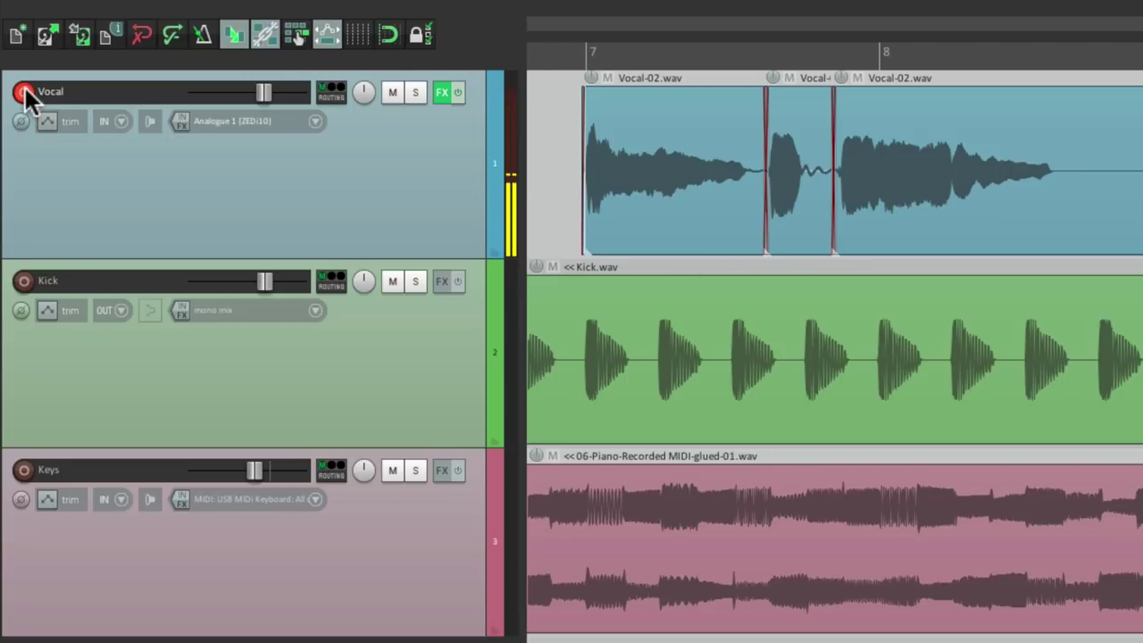
{"action": "left_click", "coordinate": [24, 92]}
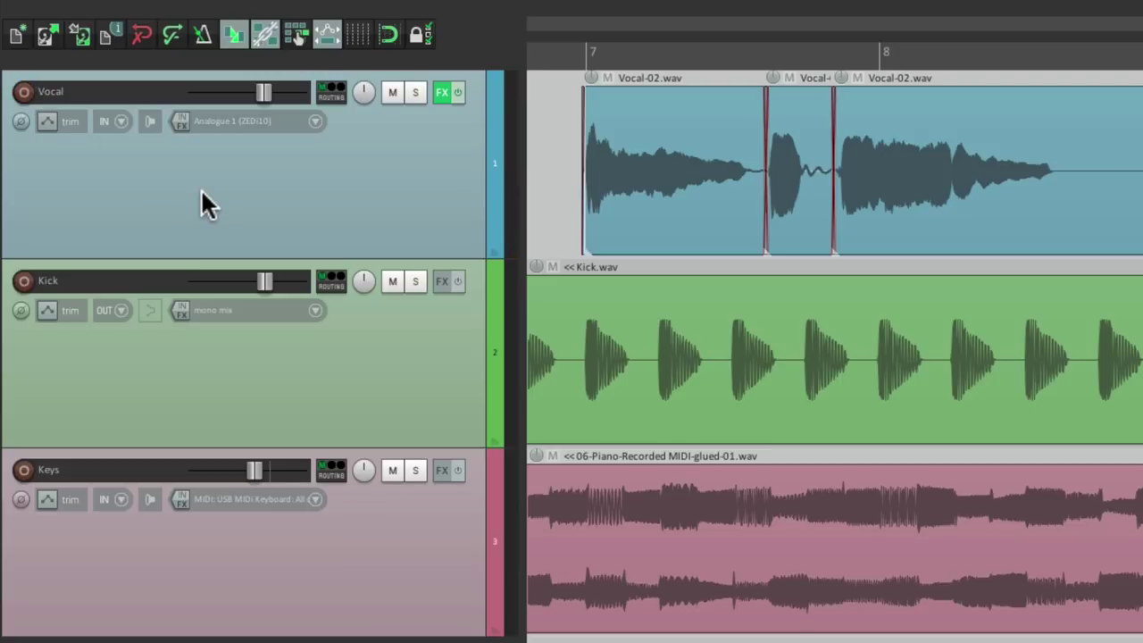
Step: Set the Vocal input to mono Input 1 (Built-in Microphone), test-arm it, then disarm
{"action": "left_click", "coordinate": [314, 120]}
{"action": "mouse_move", "coordinate": [332, 139]}
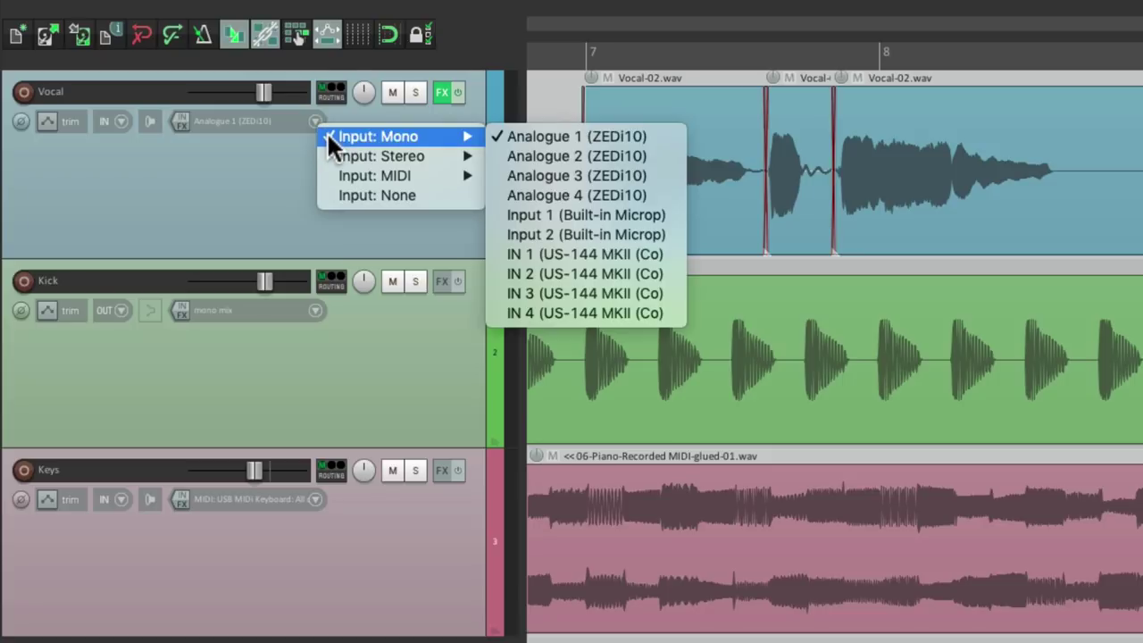
{"action": "left_click", "coordinate": [667, 215]}
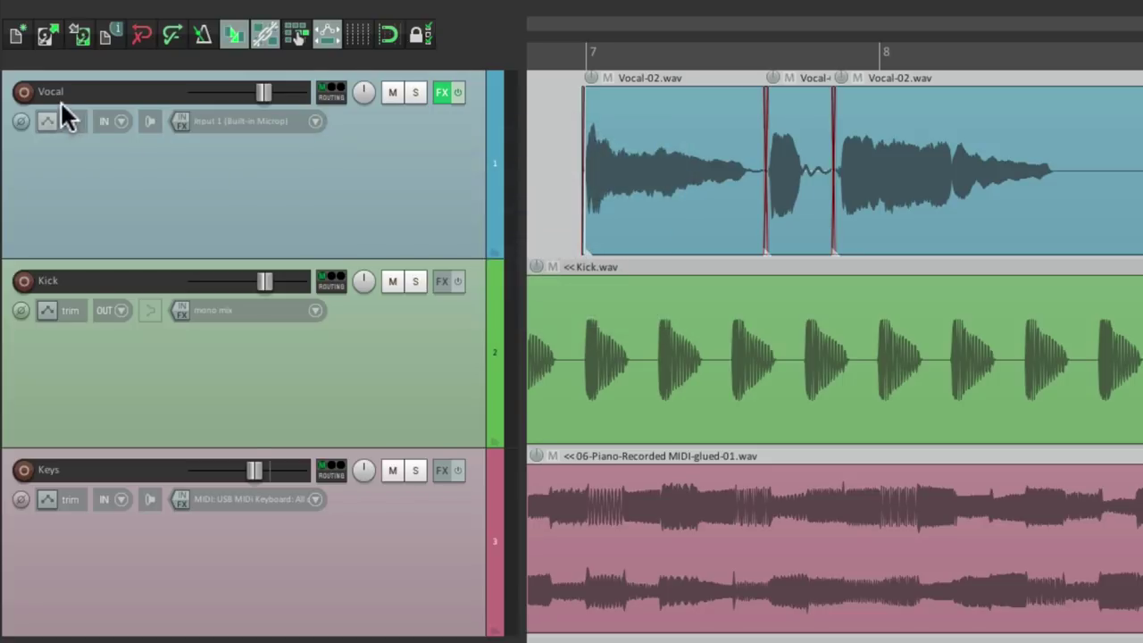
{"action": "left_click", "coordinate": [24, 92]}
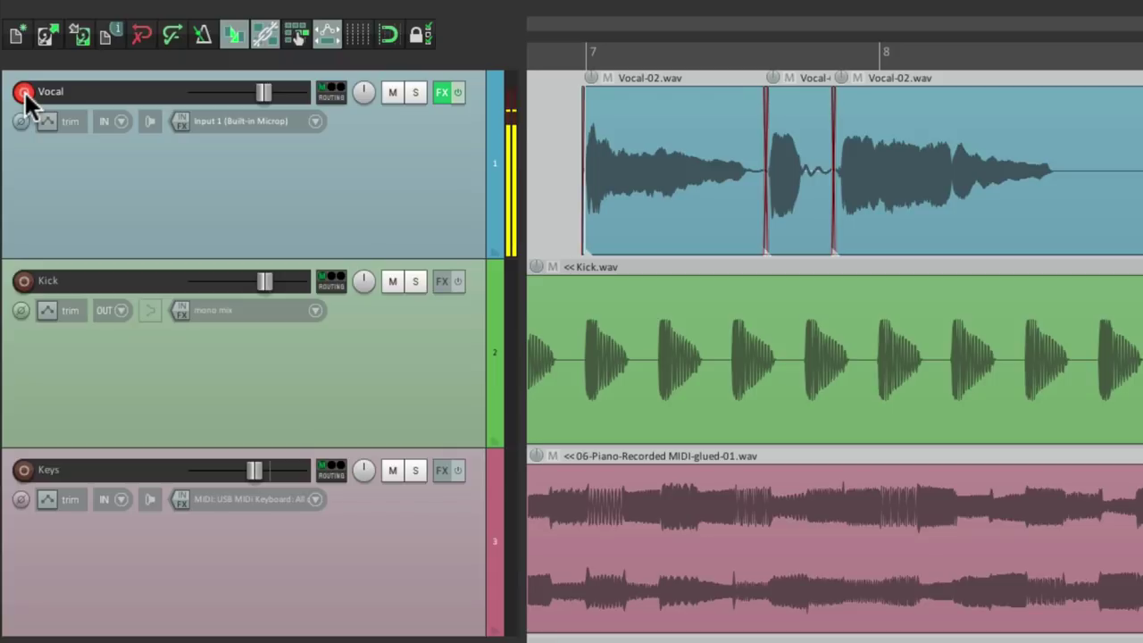
{"action": "left_click", "coordinate": [24, 90]}
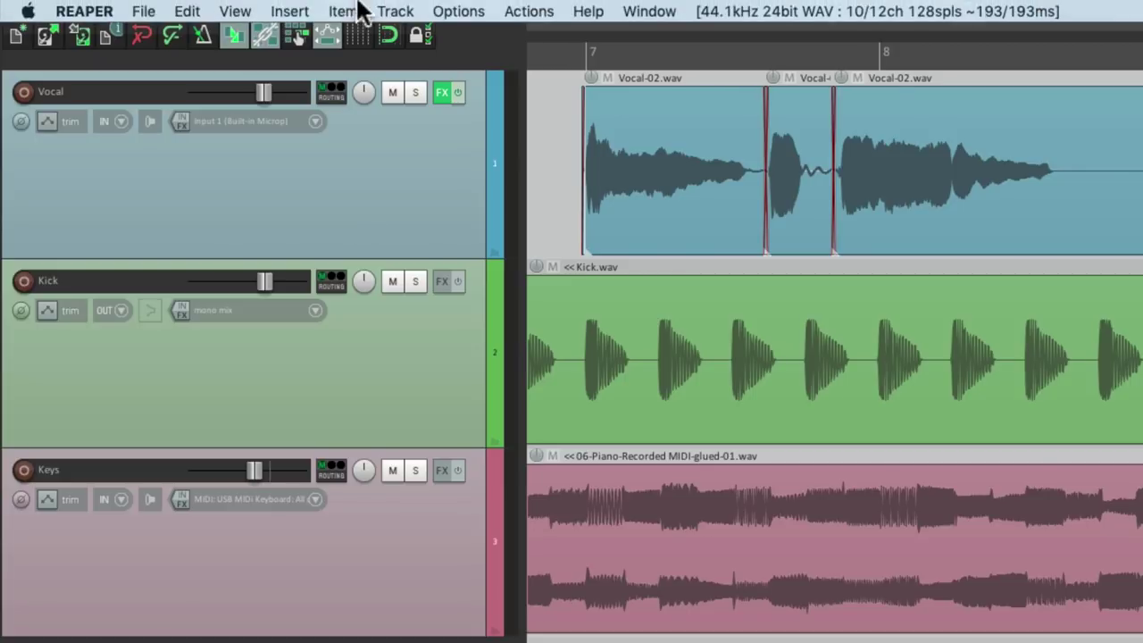
Step: In the Routing Matrix, move the master output to Output 1/2 (Built-in Output)
{"action": "left_click", "coordinate": [256, 8]}
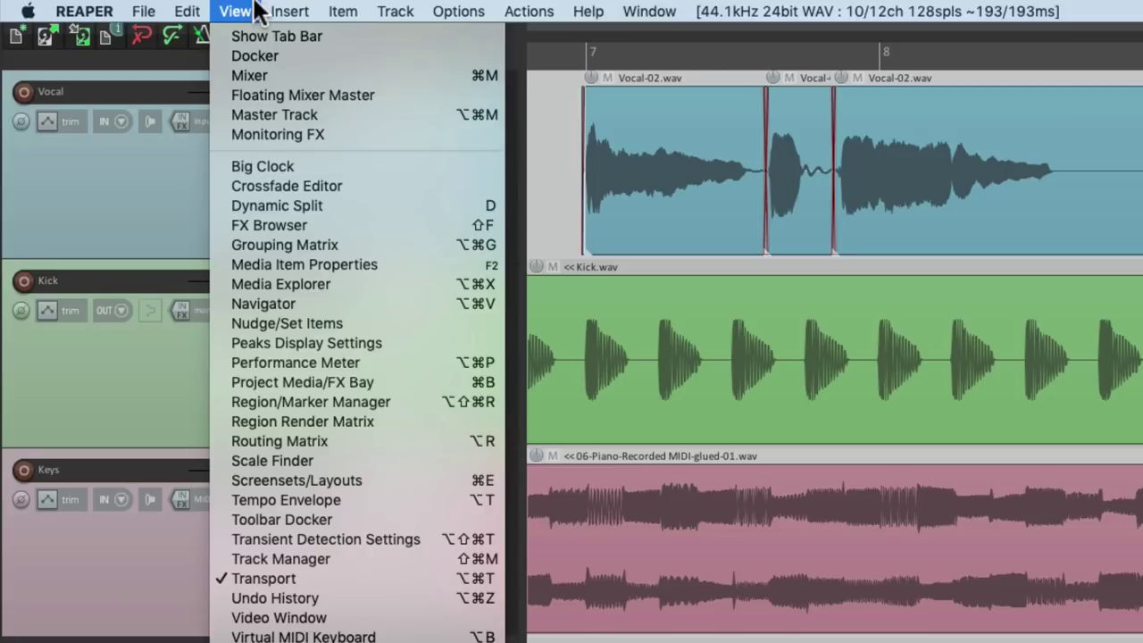
{"action": "left_click", "coordinate": [208, 437]}
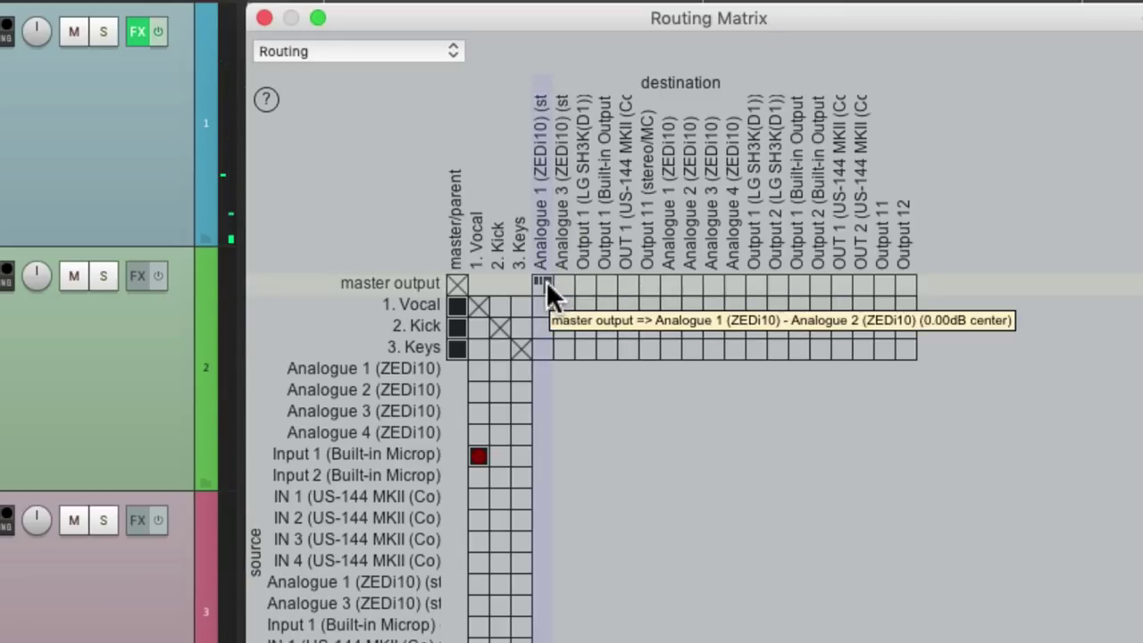
{"action": "left_click", "coordinate": [541, 284]}
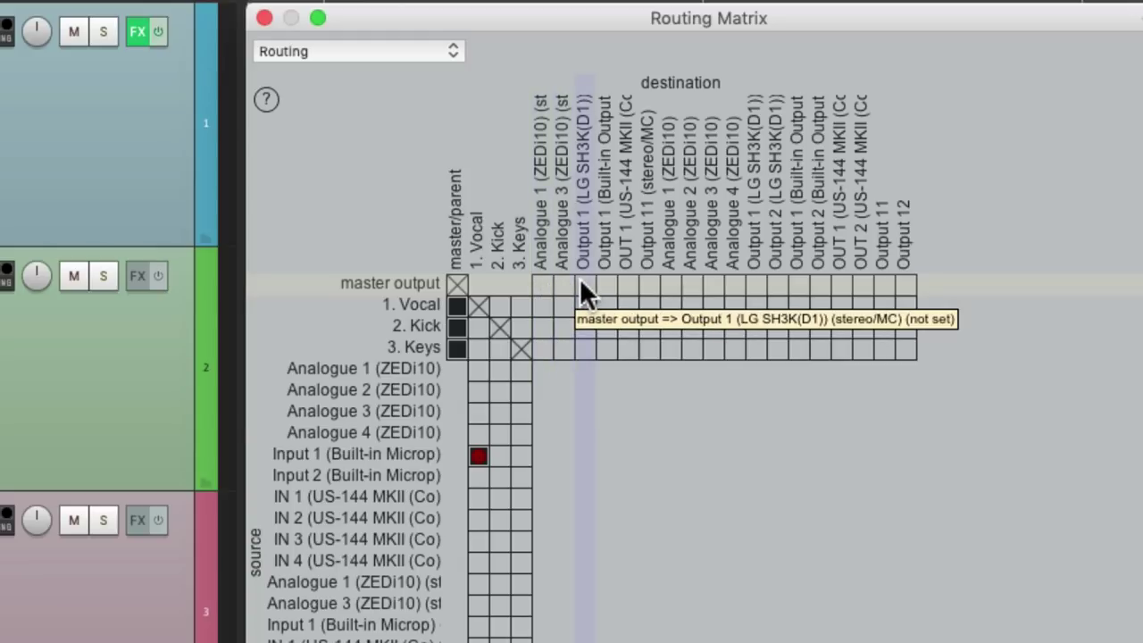
{"action": "left_click", "coordinate": [580, 280]}
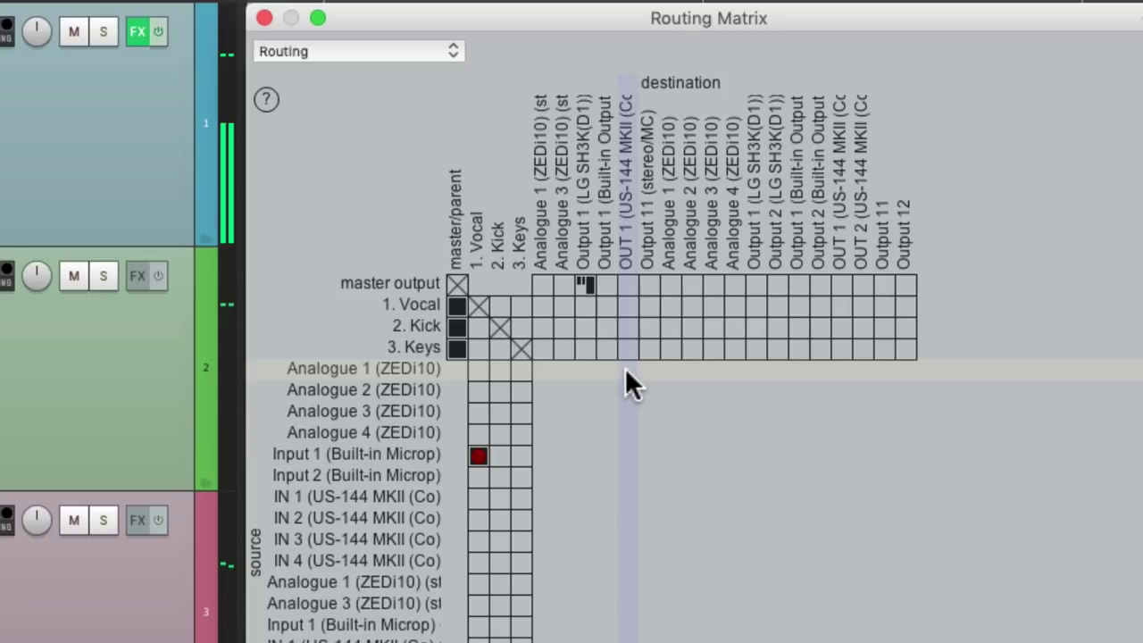
{"action": "left_click", "coordinate": [582, 286]}
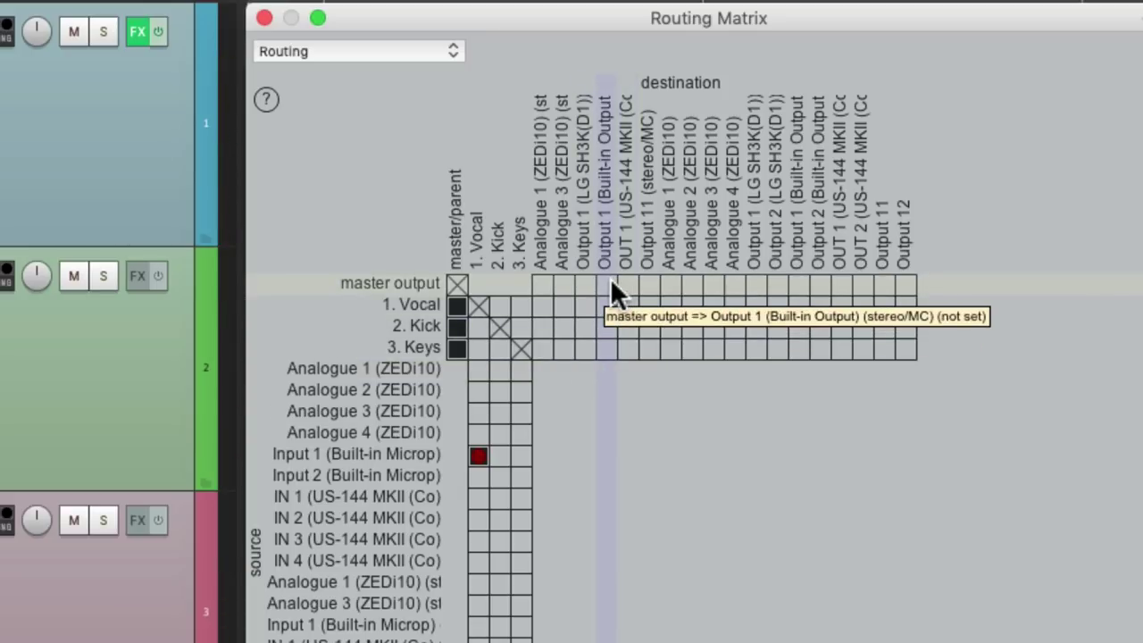
{"action": "left_click", "coordinate": [611, 283]}
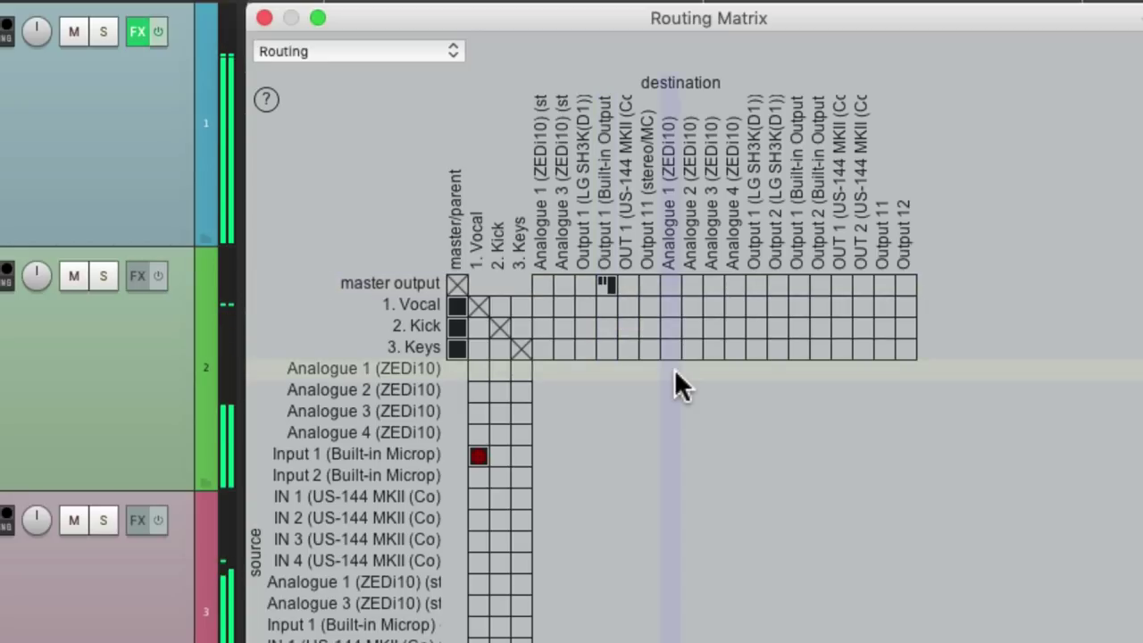
Step: Route the master output only to Analogue 1/2 (ZEDi10), removing other routes, and close the matrix
{"action": "left_click", "coordinate": [615, 286]}
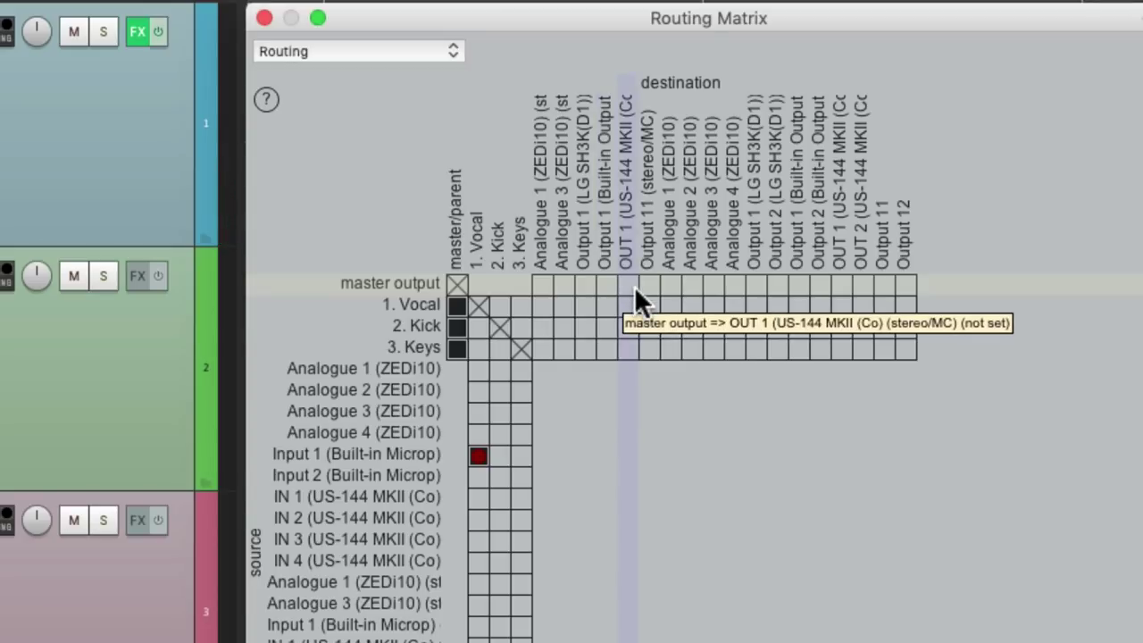
{"action": "left_click", "coordinate": [624, 285]}
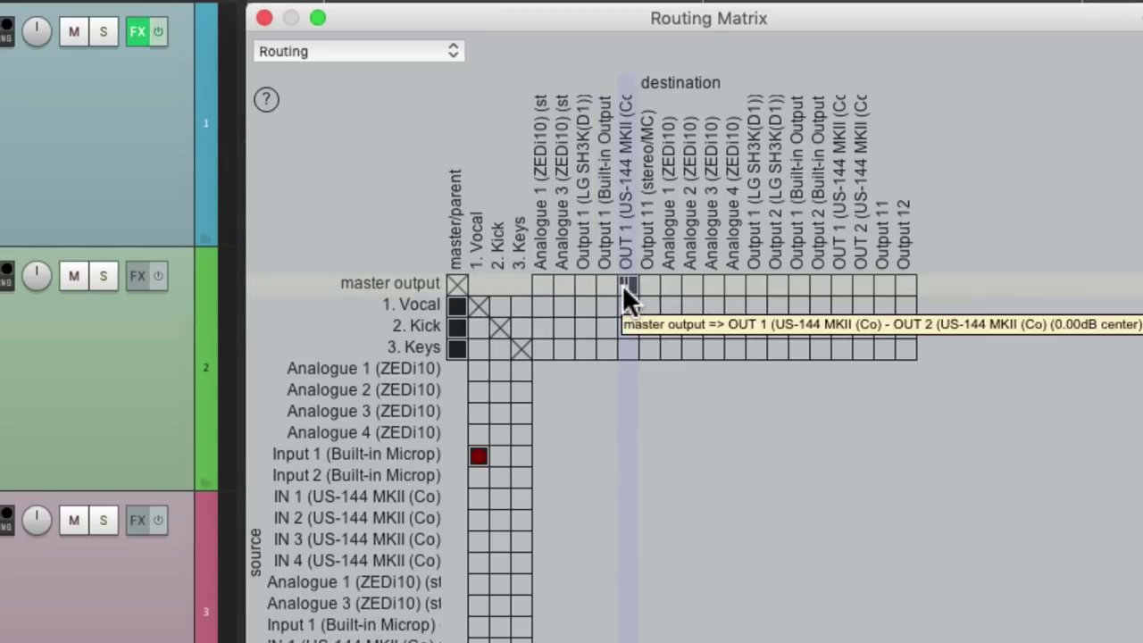
{"action": "left_click", "coordinate": [623, 285]}
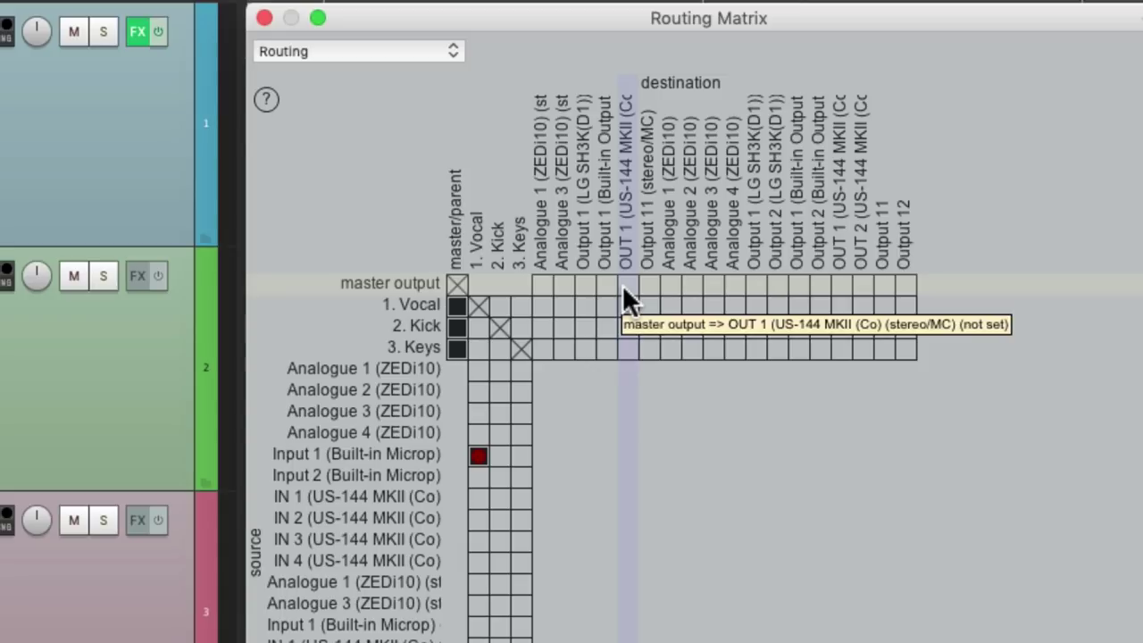
{"action": "left_click", "coordinate": [541, 284]}
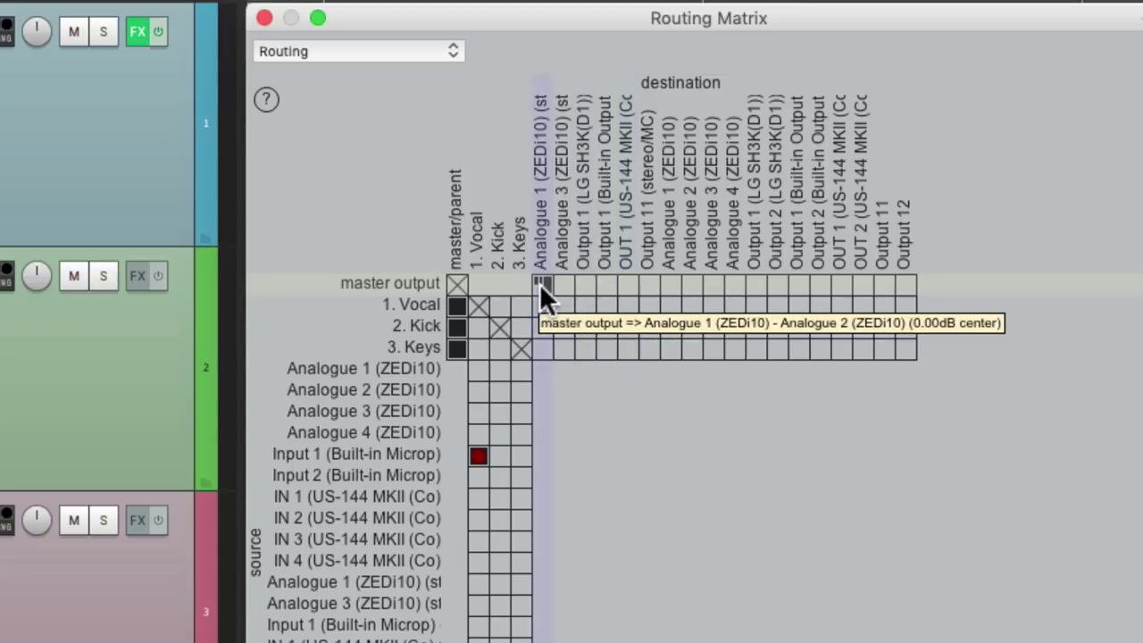
{"action": "left_click", "coordinate": [612, 283]}
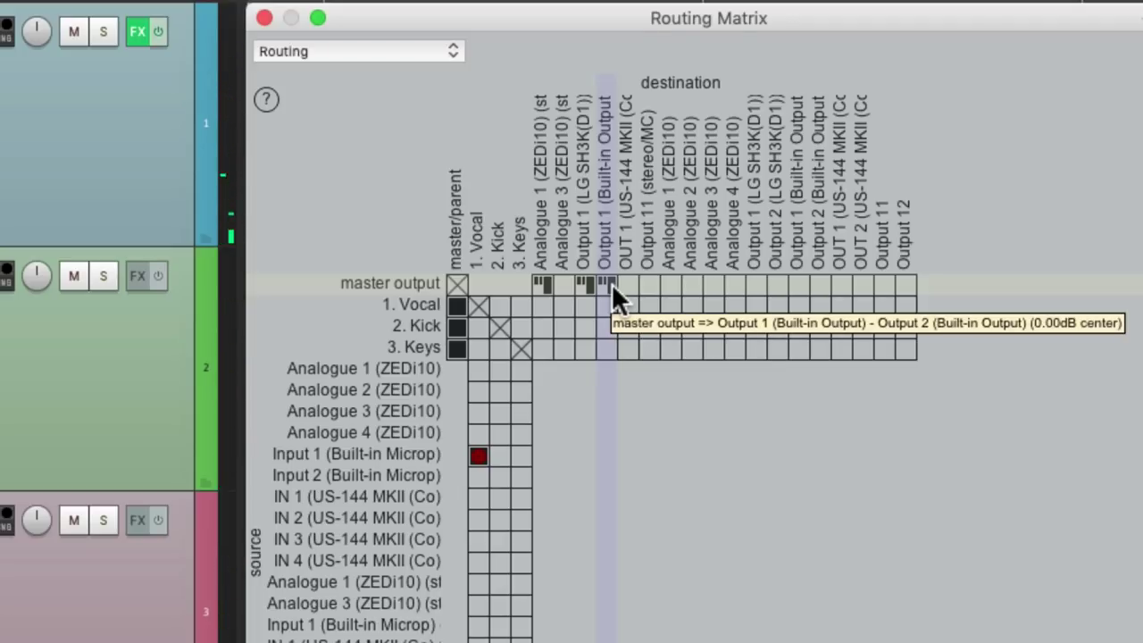
{"action": "left_click", "coordinate": [604, 283]}
{"action": "left_click", "coordinate": [586, 283]}
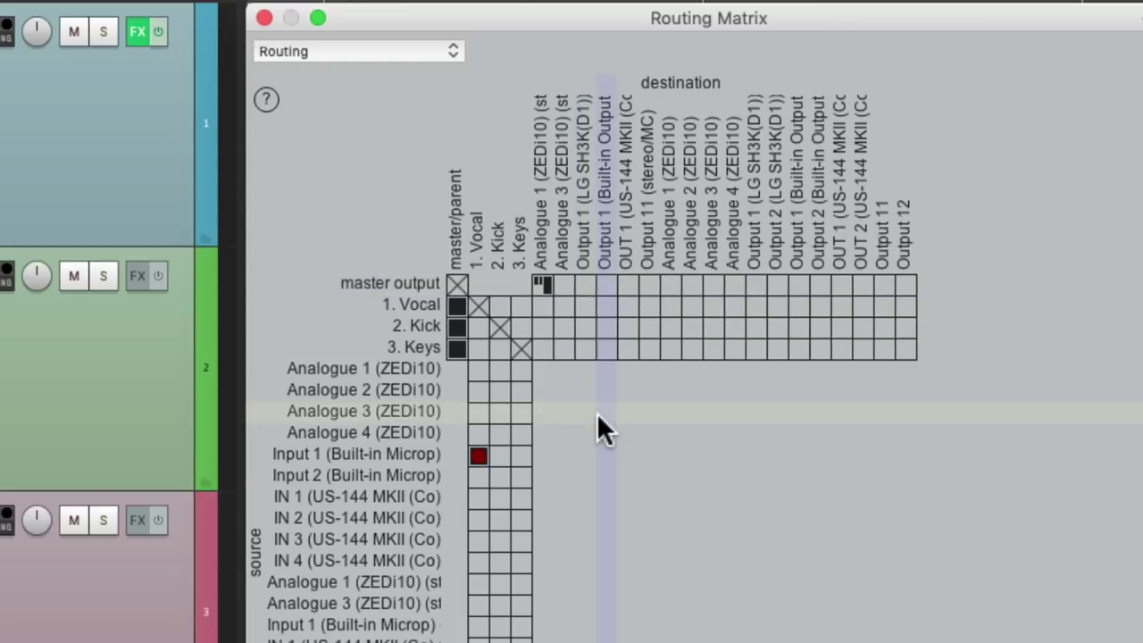
{"action": "left_click", "coordinate": [265, 18]}
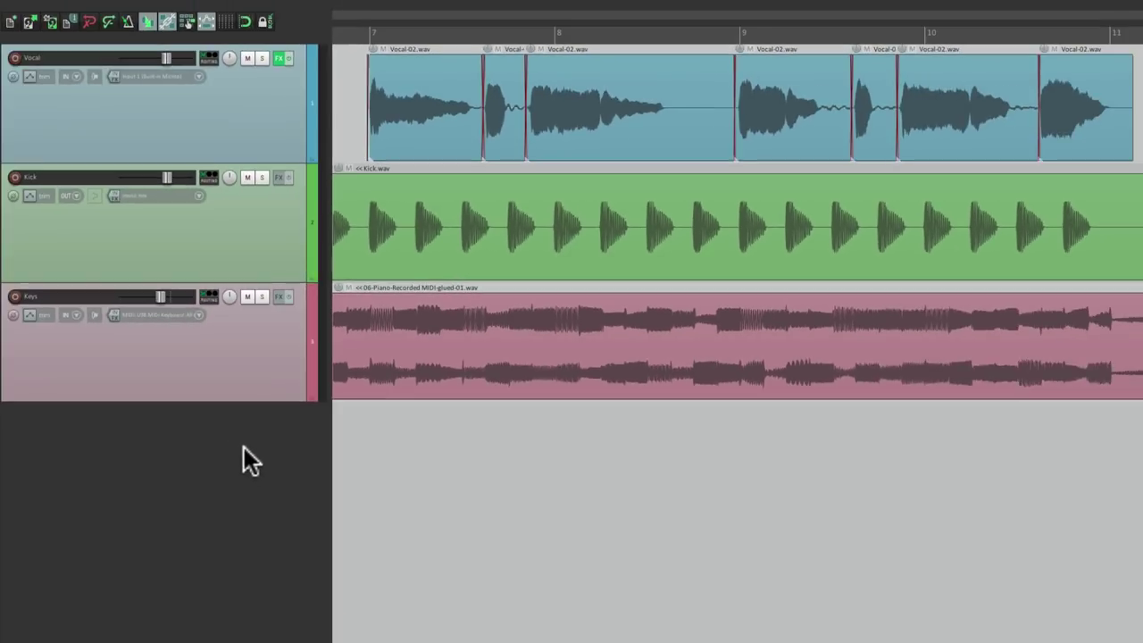
Step: Add two new tracks named 'Headphone Mix' and 'Lounge Mix'
{"action": "double_click", "coordinate": [259, 451]}
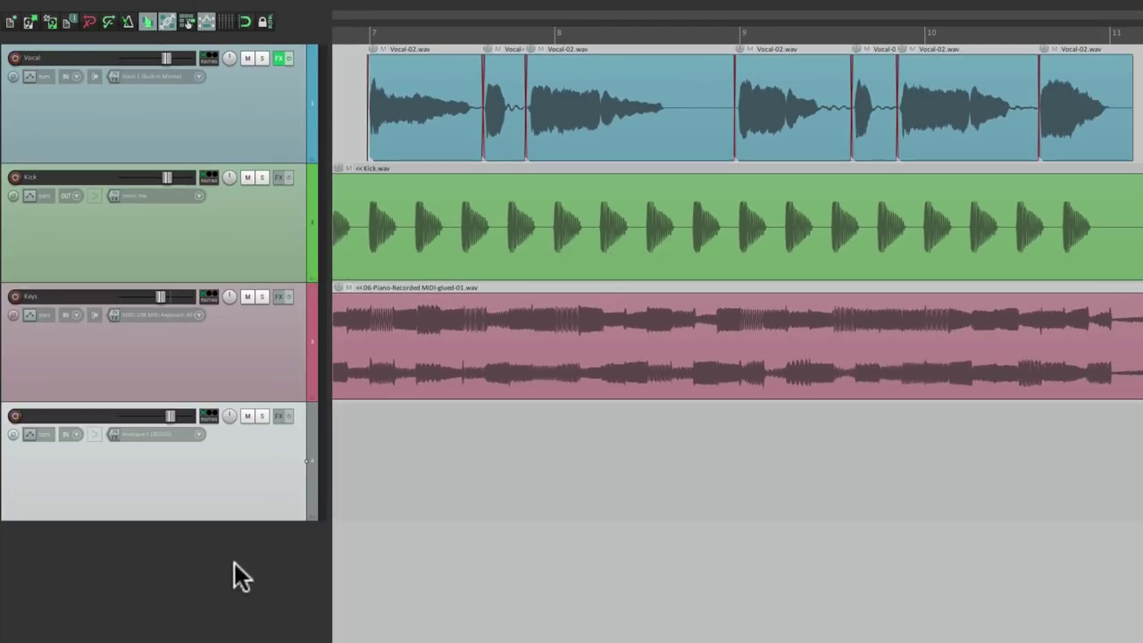
{"action": "double_click", "coordinate": [230, 605]}
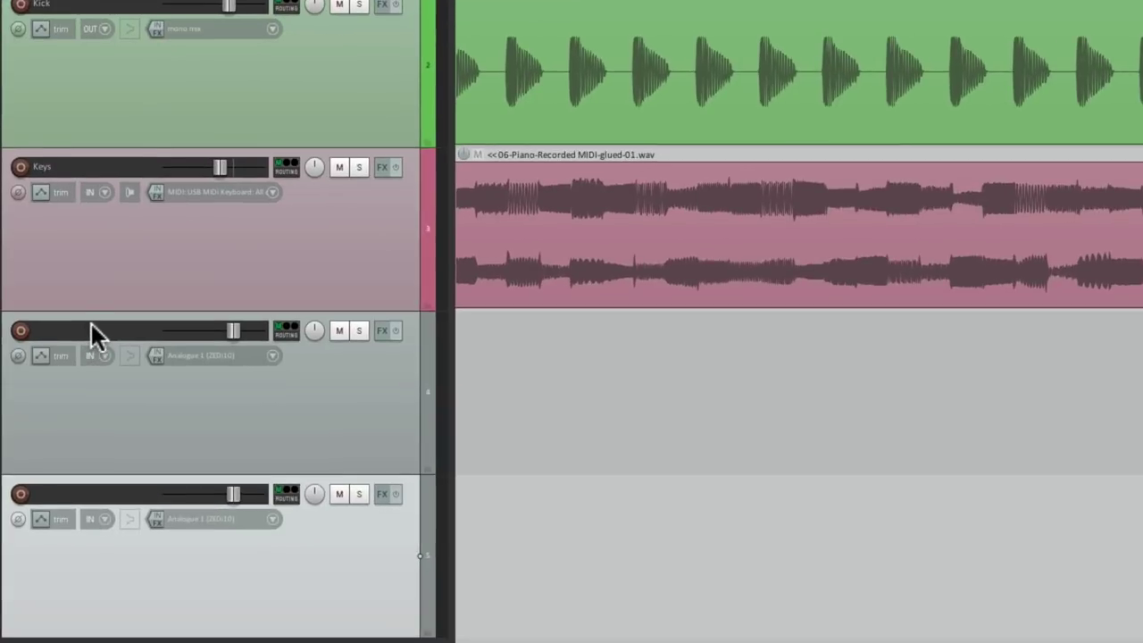
{"action": "double_click", "coordinate": [69, 413]}
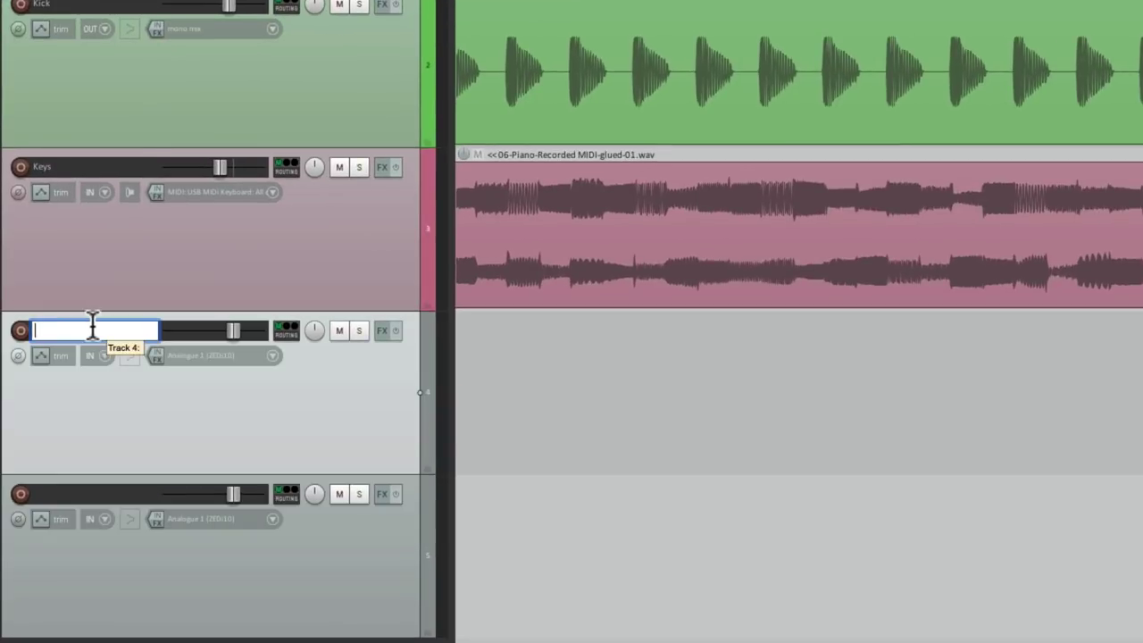
{"action": "type", "text": "Headphone Mix"}
{"action": "key", "text": "Return"}
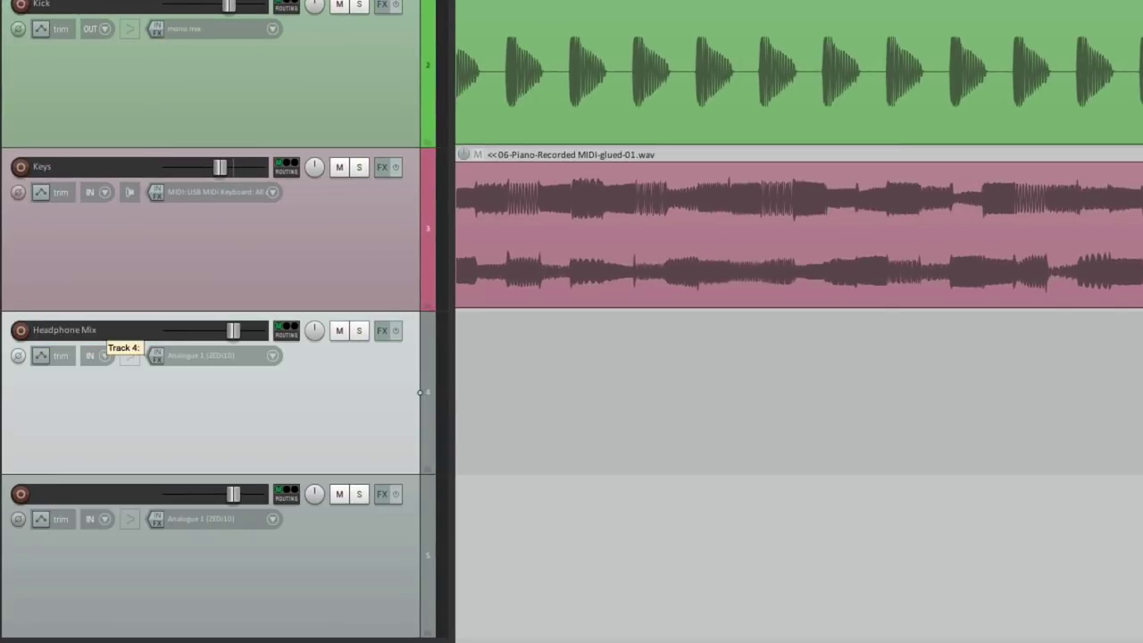
{"action": "double_click", "coordinate": [99, 492]}
{"action": "type", "text": "Lounge Mix"}
{"action": "key", "text": "Return"}
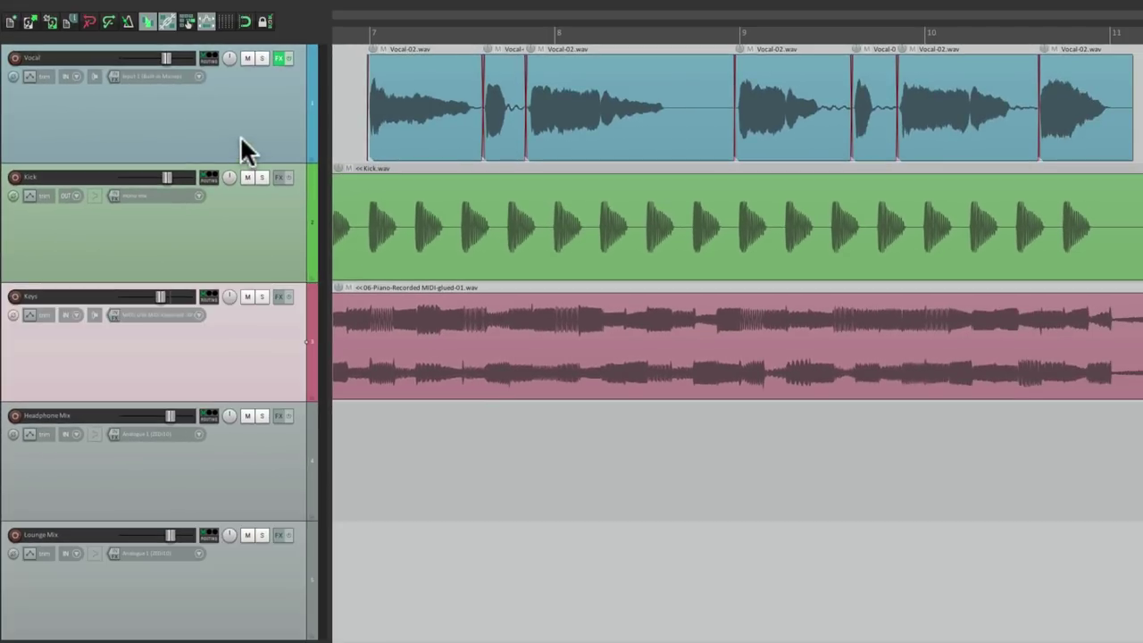
Step: Send Vocal, Kick and Keys together to both Headphone Mix and Lounge Mix
{"action": "left_click", "coordinate": [239, 135], "text": "shift"}
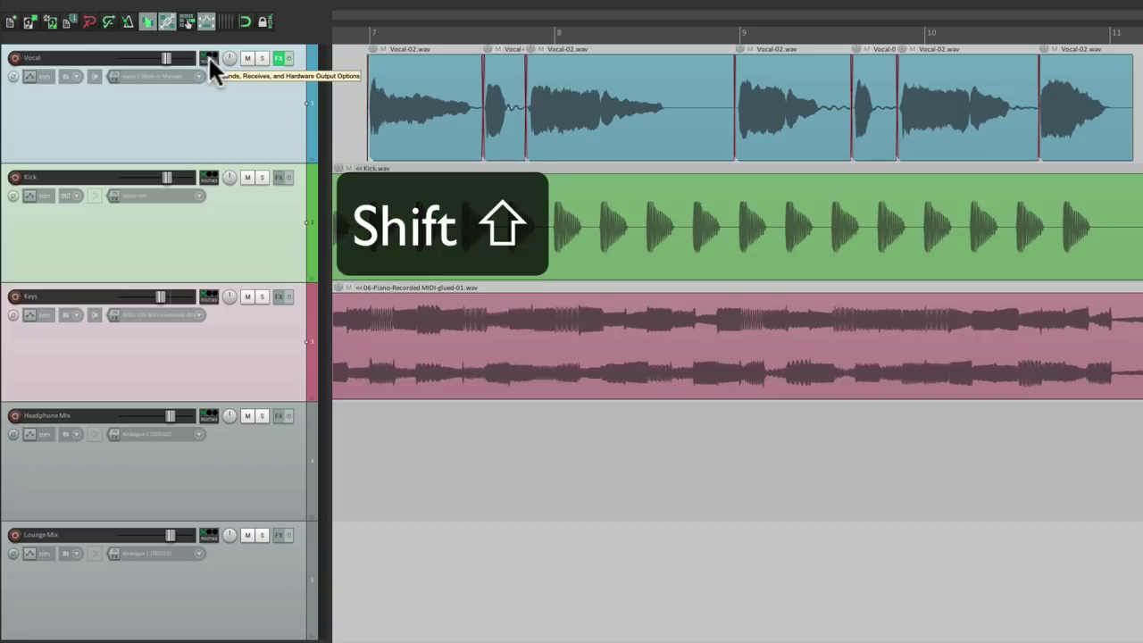
{"action": "left_click_drag", "start_coordinate": [219, 72], "coordinate": [286, 463]}
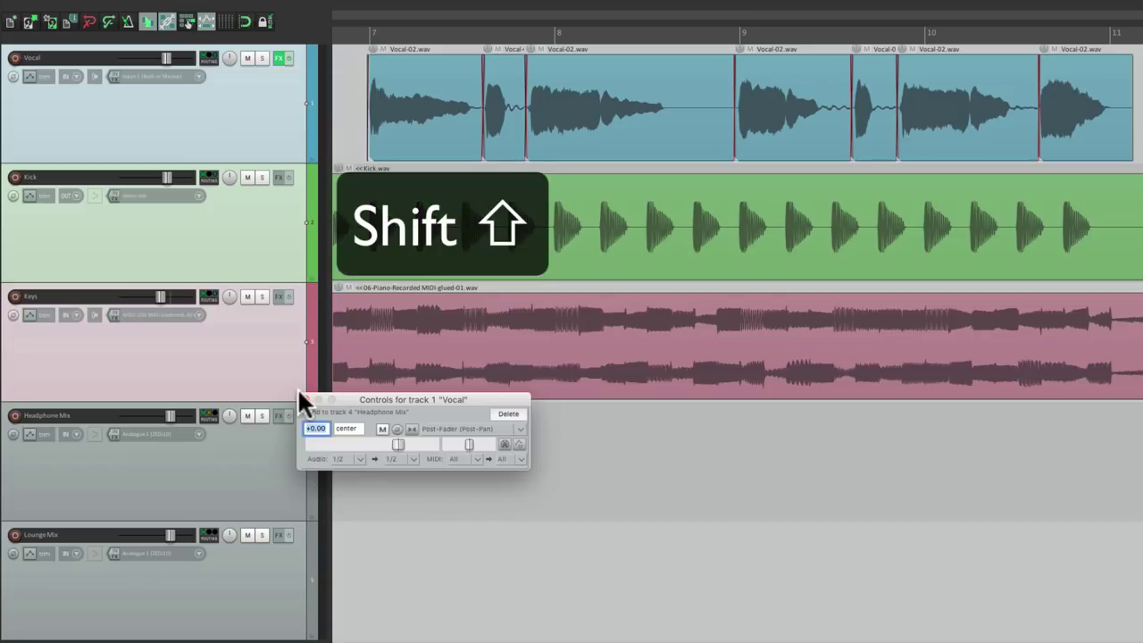
{"action": "left_click", "coordinate": [305, 400]}
{"action": "left_click_drag", "start_coordinate": [209, 59], "coordinate": [272, 558]}
{"action": "left_click", "coordinate": [285, 494]}
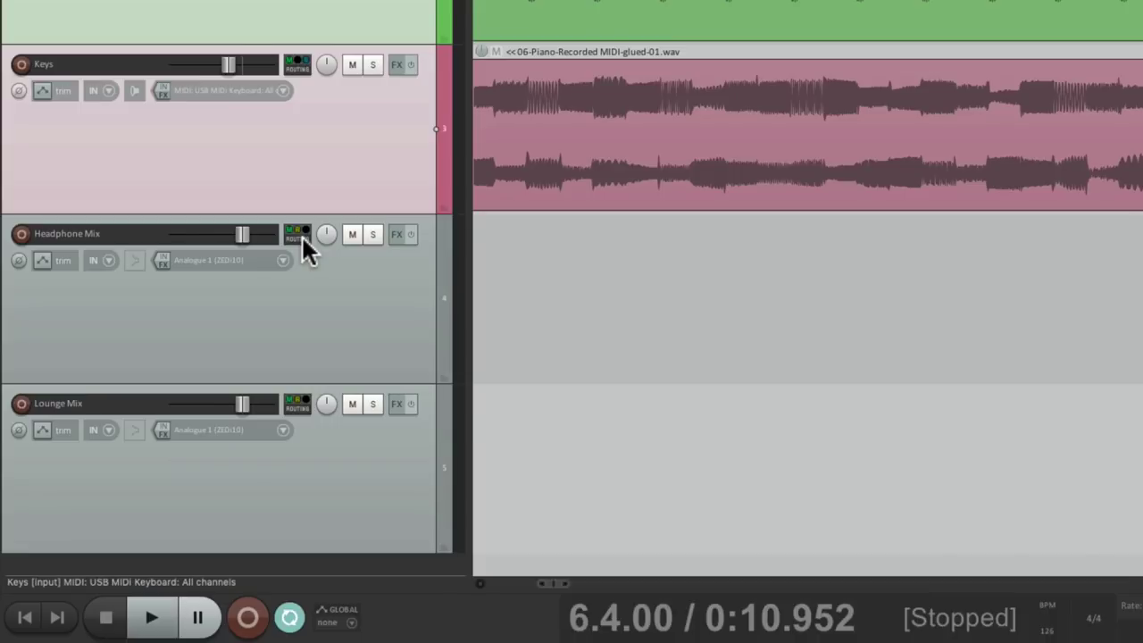
Step: Turn off the master send on Headphone Mix and Lounge Mix
{"action": "left_click", "coordinate": [208, 417]}
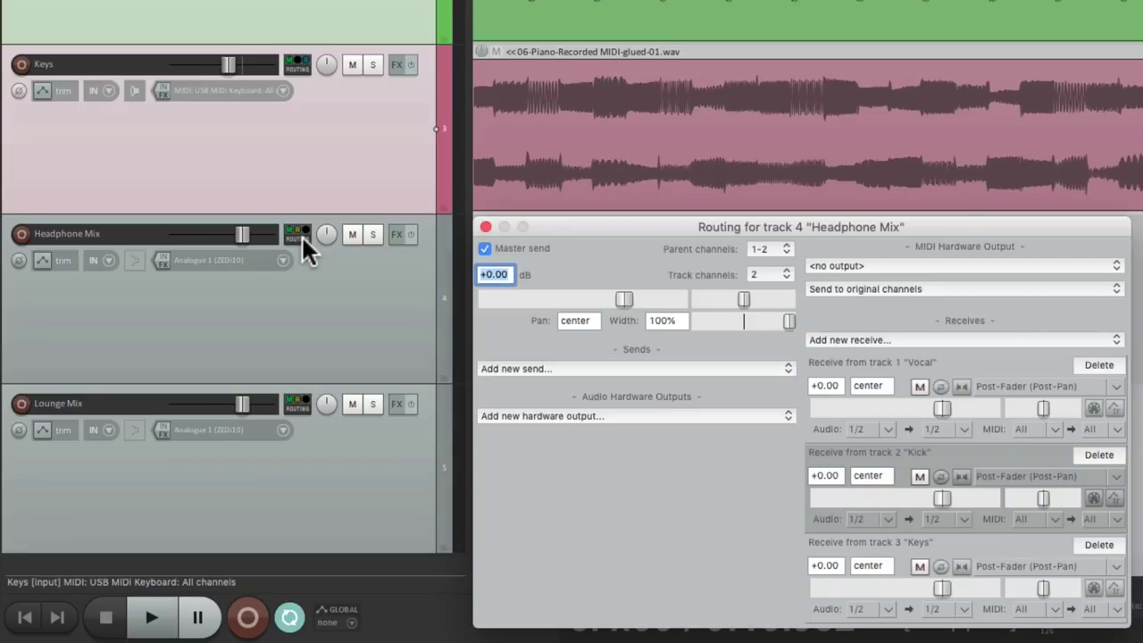
{"action": "left_click", "coordinate": [485, 248]}
{"action": "left_click", "coordinate": [485, 227]}
{"action": "left_click", "coordinate": [297, 409]}
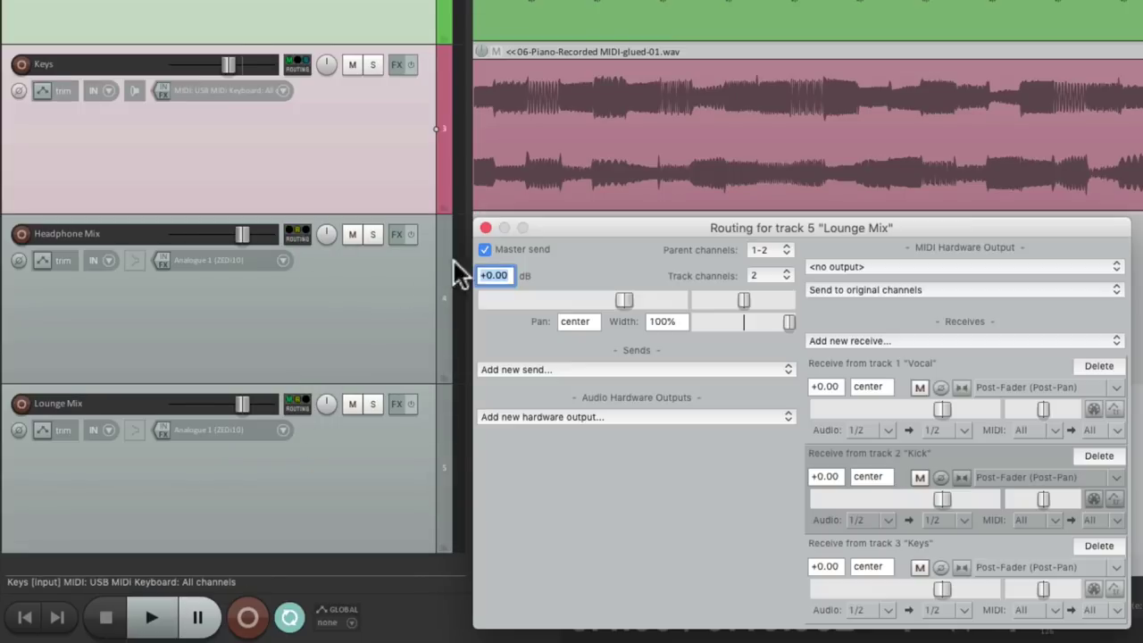
{"action": "left_click", "coordinate": [485, 250]}
{"action": "left_click", "coordinate": [485, 228]}
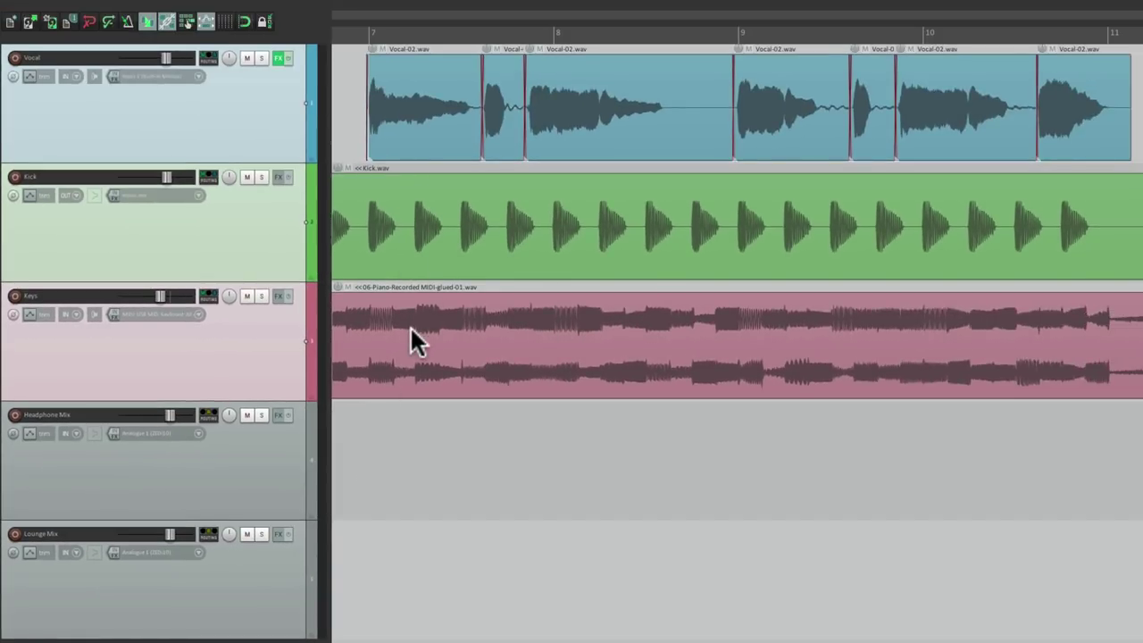
Step: After a quick playback check, route Headphone Mix to Built-in Output 1/2, then bring up Lounge Mix's routing
{"action": "key", "text": "space"}
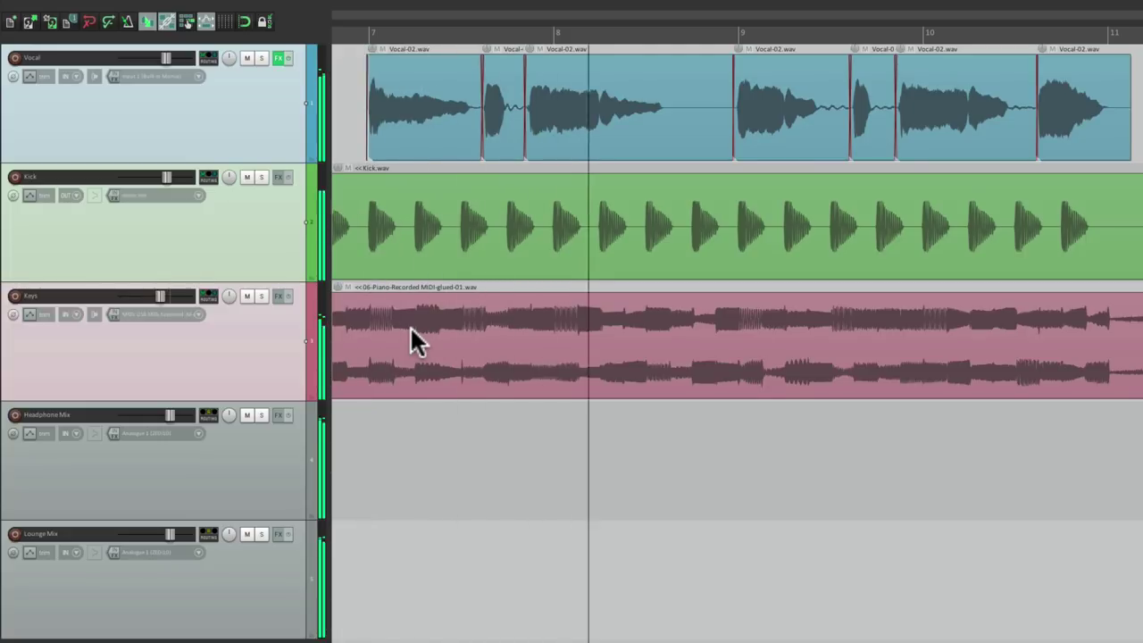
{"action": "key", "text": "space"}
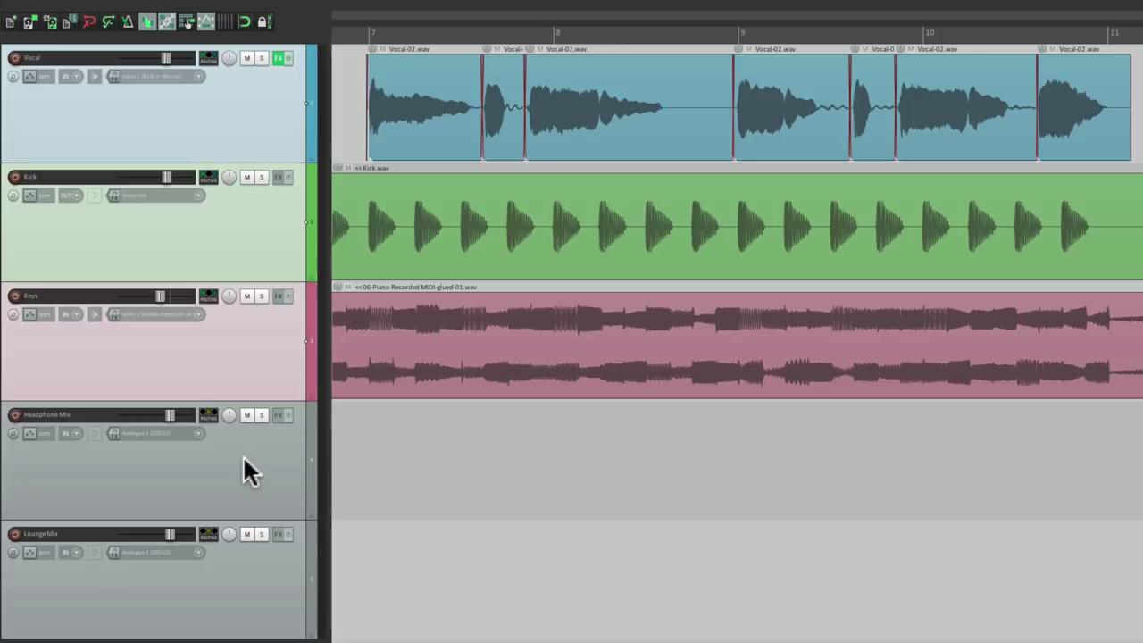
{"action": "left_click", "coordinate": [208, 416]}
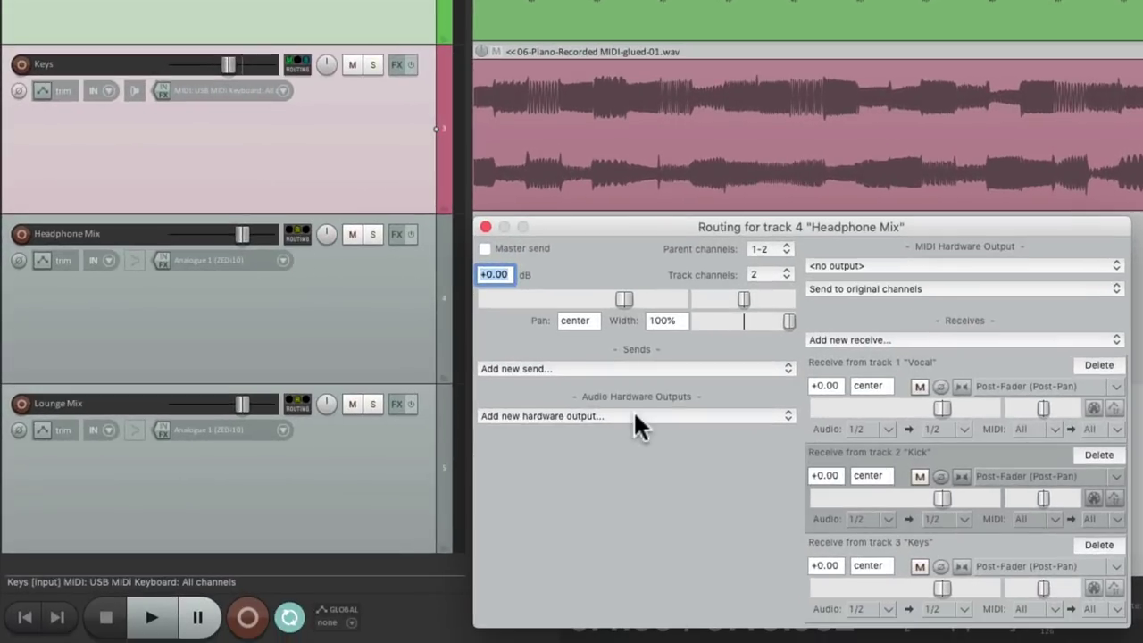
{"action": "left_click", "coordinate": [635, 416]}
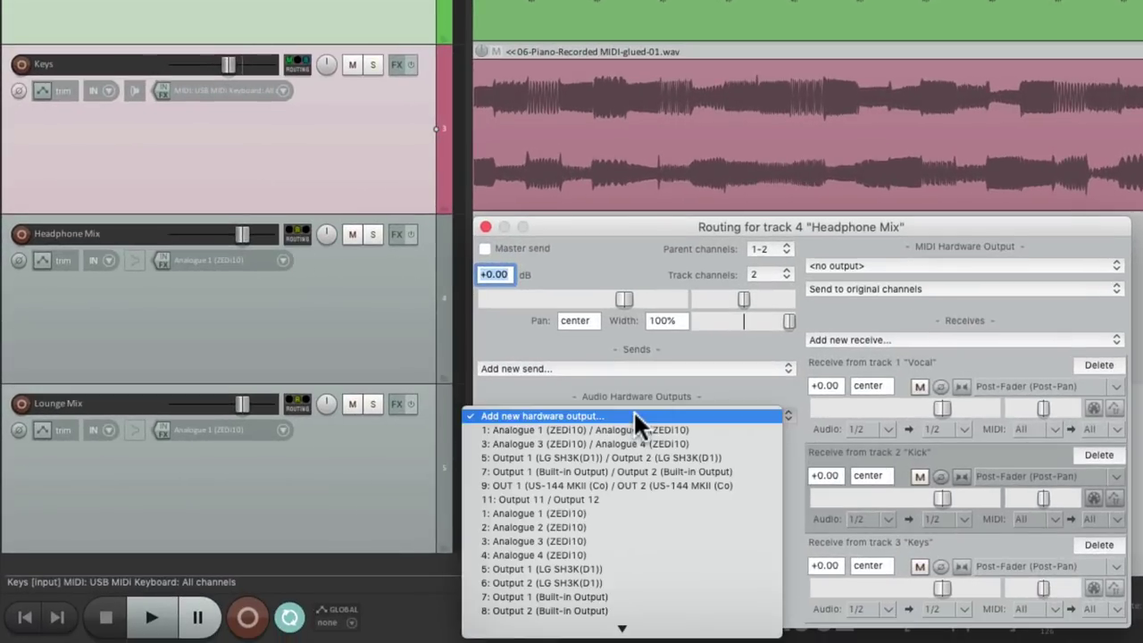
{"action": "left_click", "coordinate": [742, 472]}
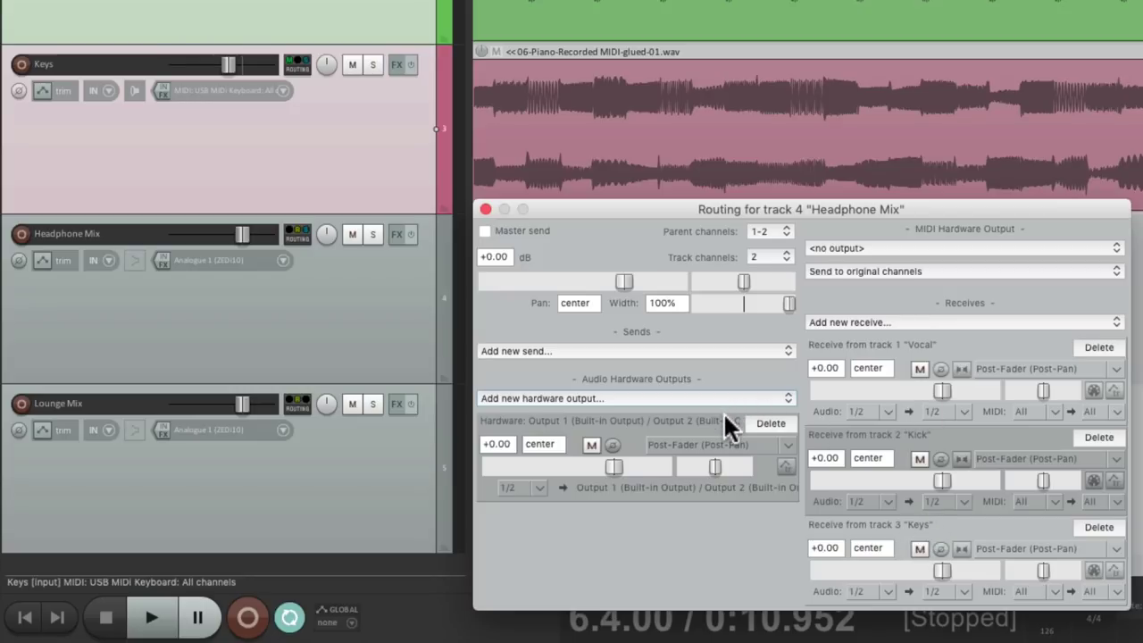
{"action": "left_click", "coordinate": [486, 209]}
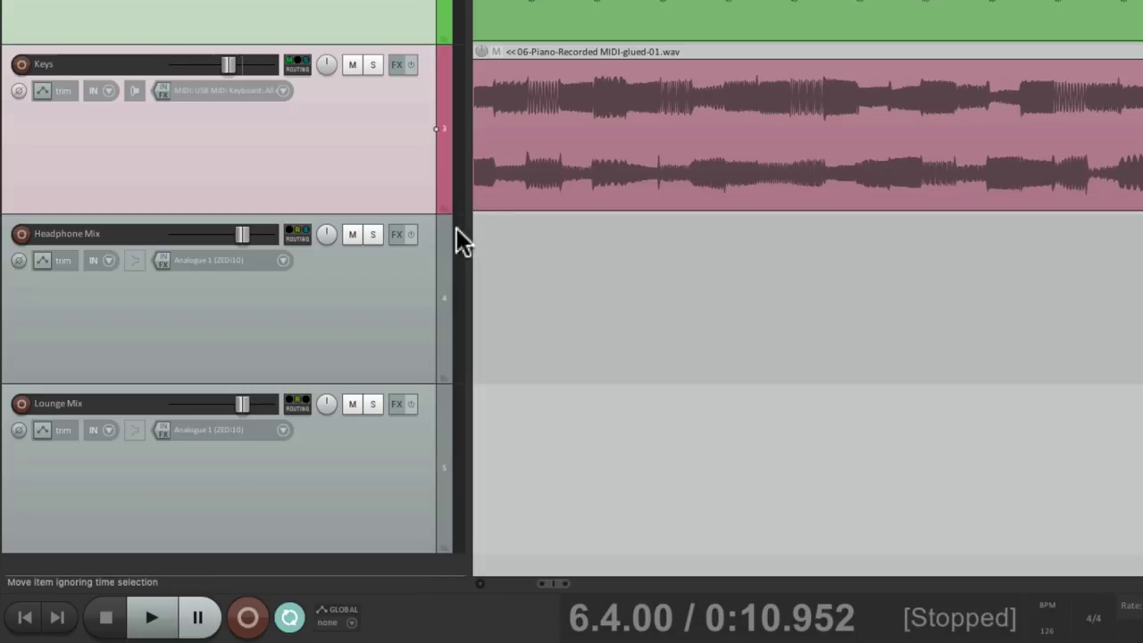
{"action": "left_click", "coordinate": [298, 407]}
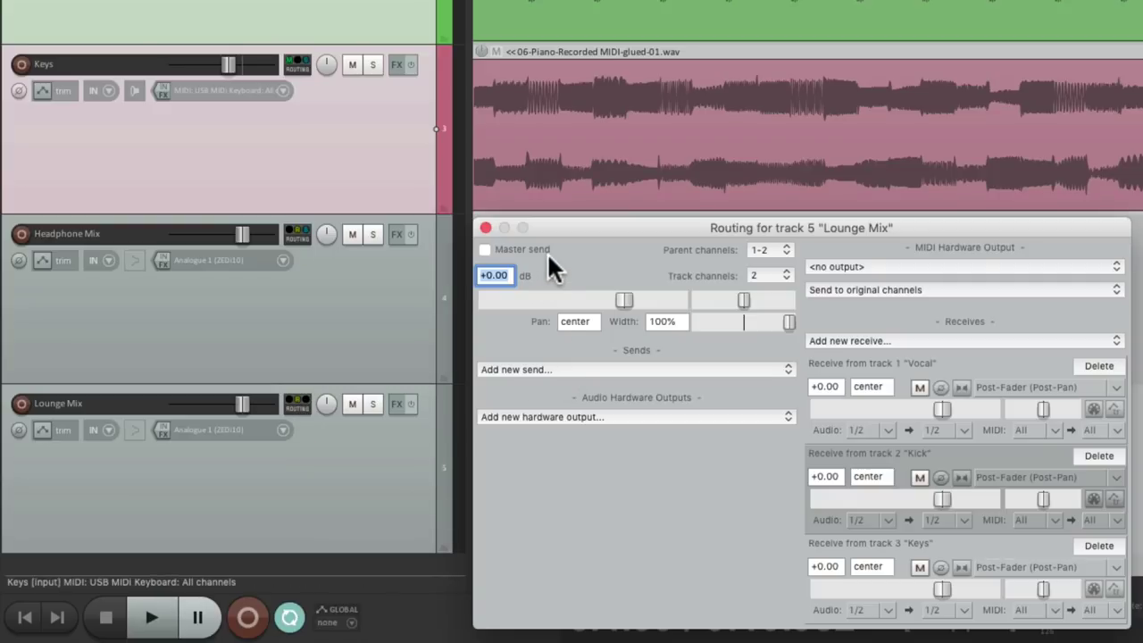
Step: Add a hardware output on Lounge Mix to LG SH3K(D1) Output 1/2
{"action": "left_click", "coordinate": [655, 416]}
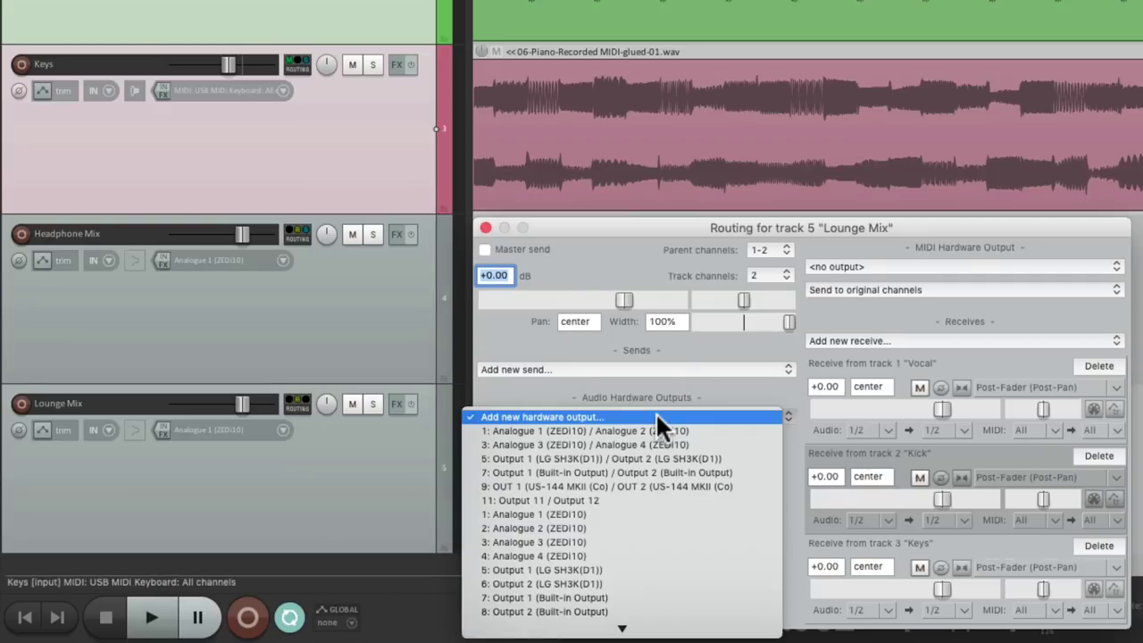
{"action": "left_click", "coordinate": [731, 456]}
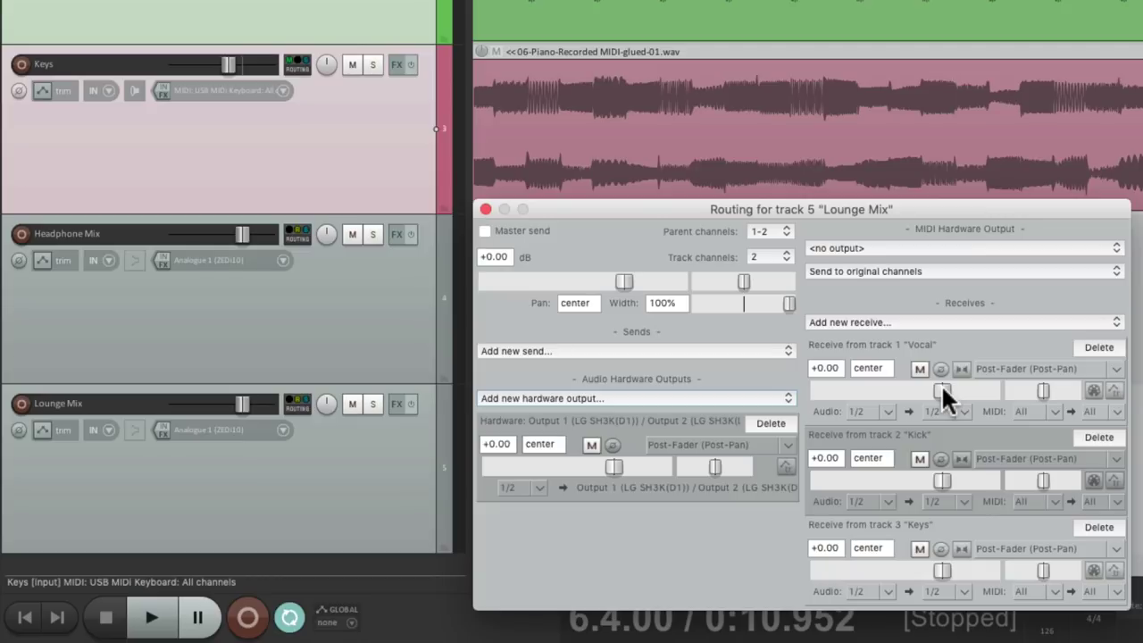
{"action": "left_click", "coordinate": [487, 209]}
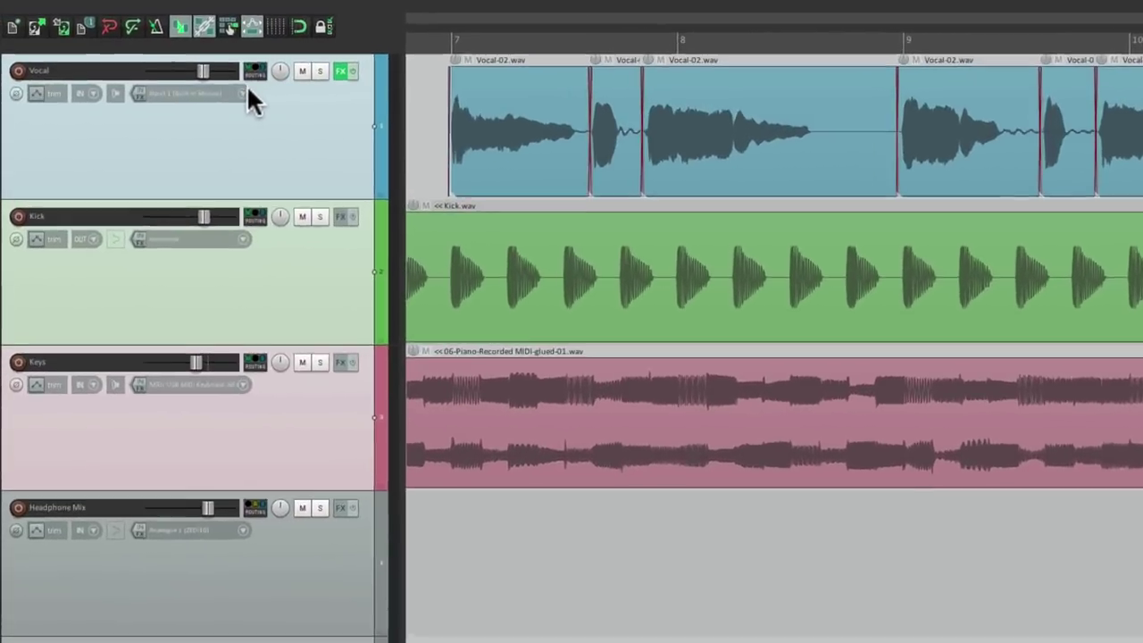
{"action": "left_click", "coordinate": [245, 93]}
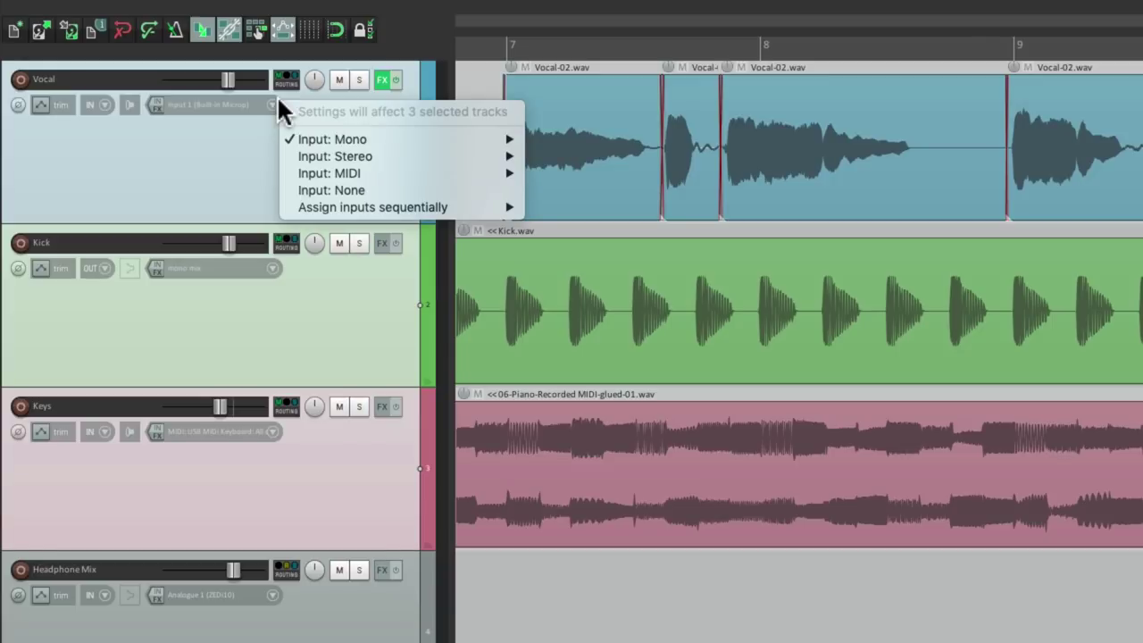
{"action": "mouse_move", "coordinate": [253, 130]}
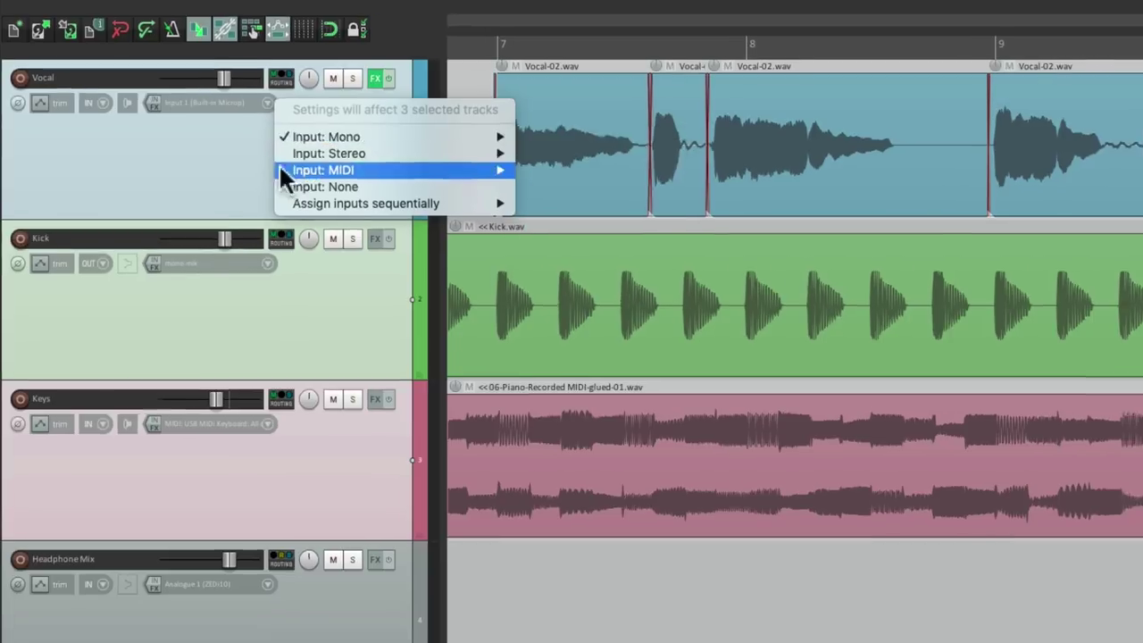
{"action": "left_click", "coordinate": [192, 199]}
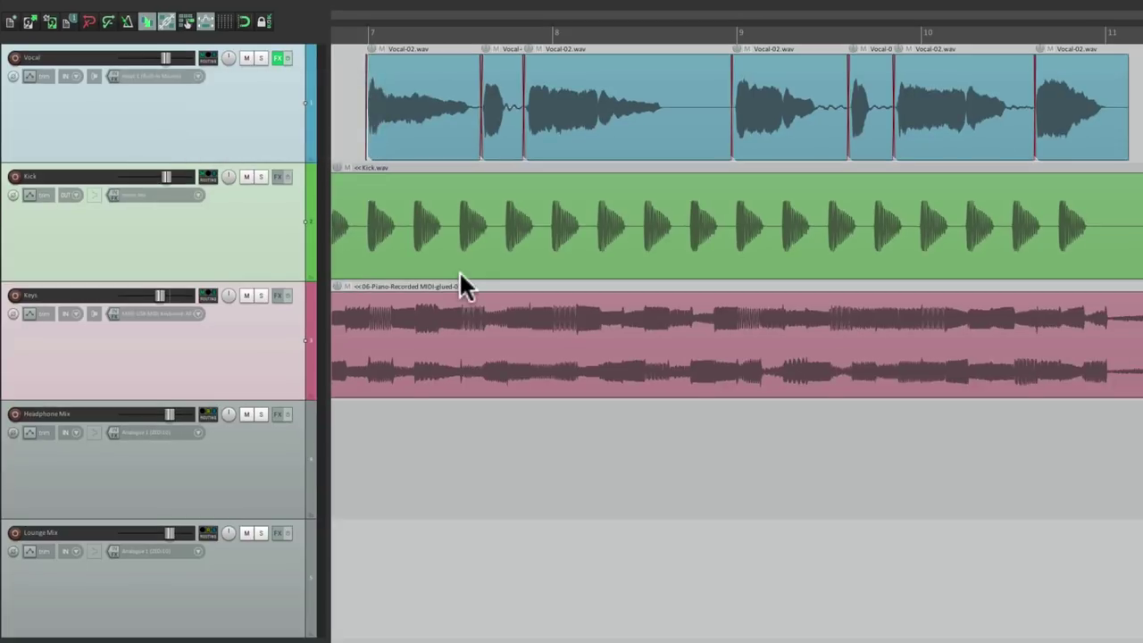